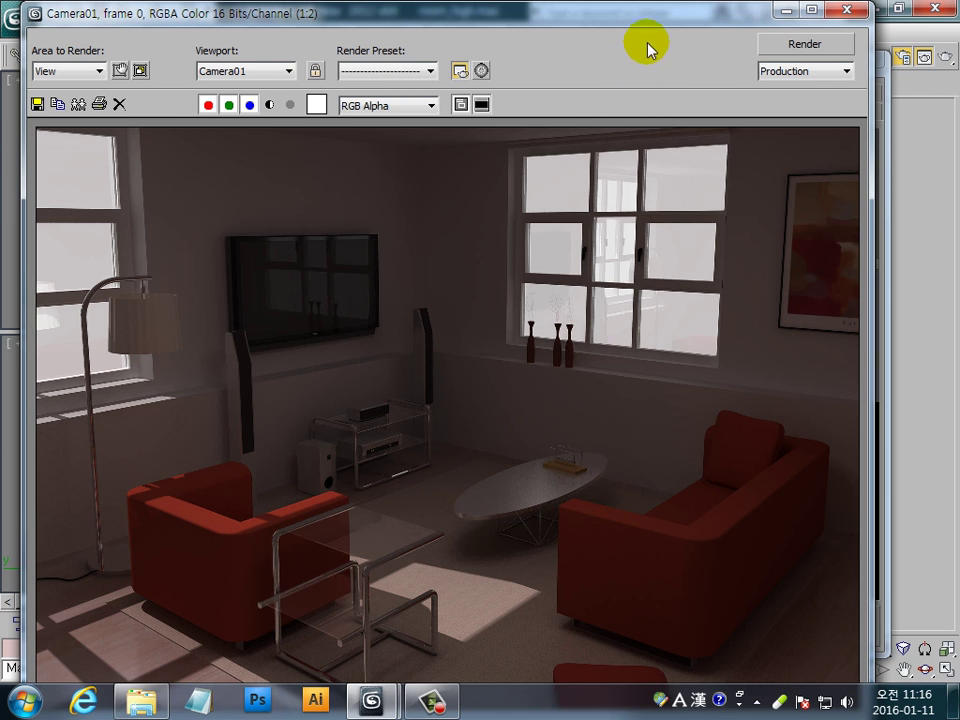
Bring the room.max scene's four viewports back in front of the rendered Camera01 image.
{"action": "left_click_drag", "start_coordinate": [660, 30], "coordinate": [660, 29]}
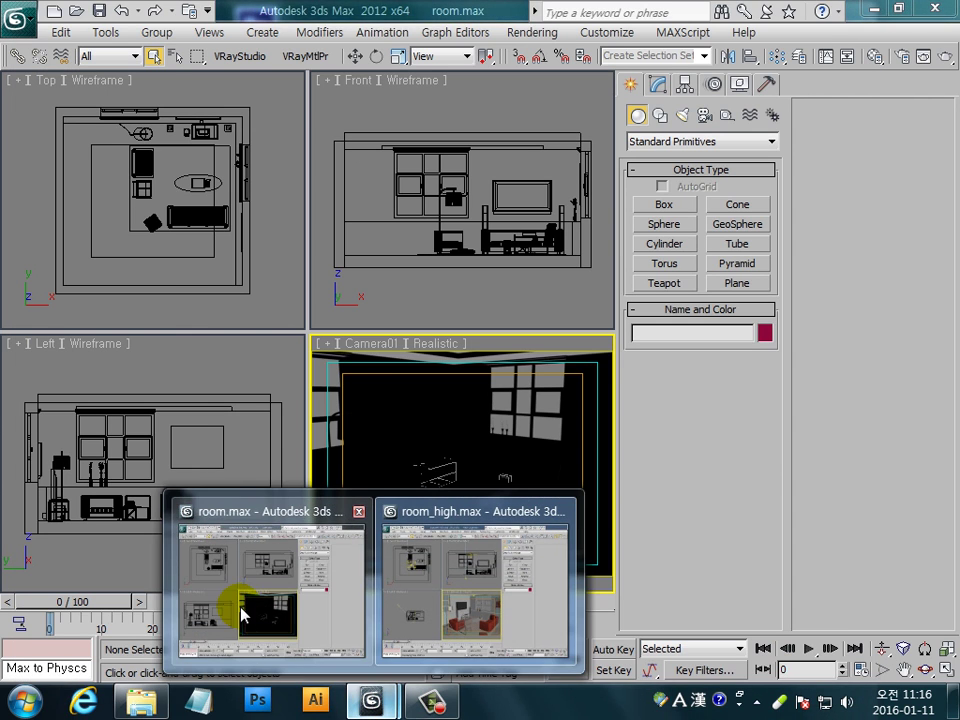
{"action": "mouse_move", "coordinate": [372, 701]}
{"action": "left_click", "coordinate": [240, 608]}
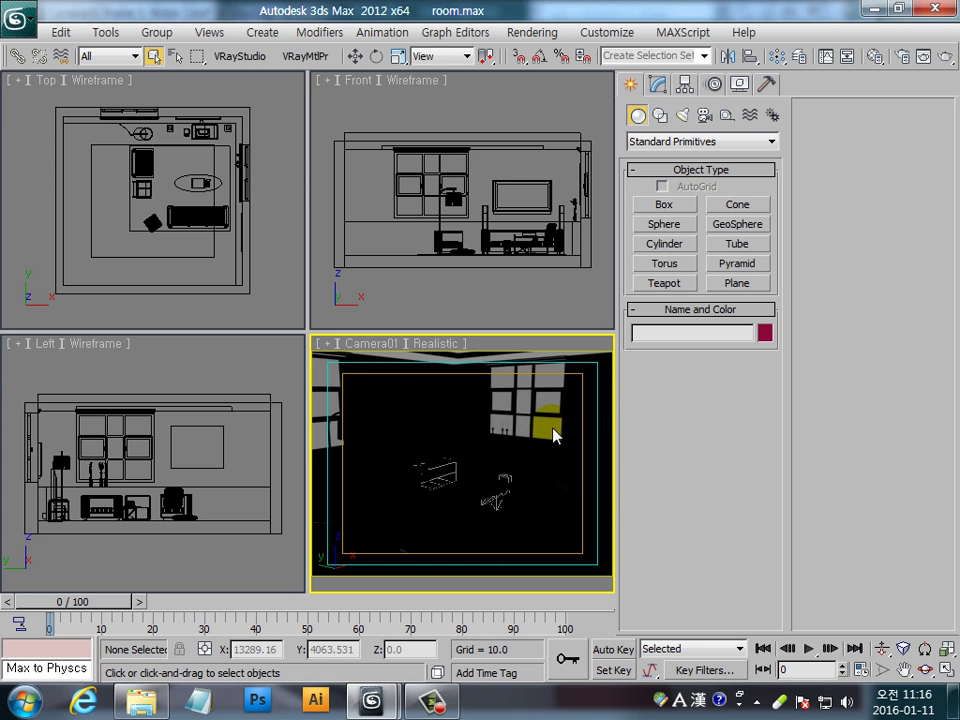
Set the V-Ray antialiasing filter to Catmull-Rom in Render Setup.
{"action": "left_click", "coordinate": [899, 56]}
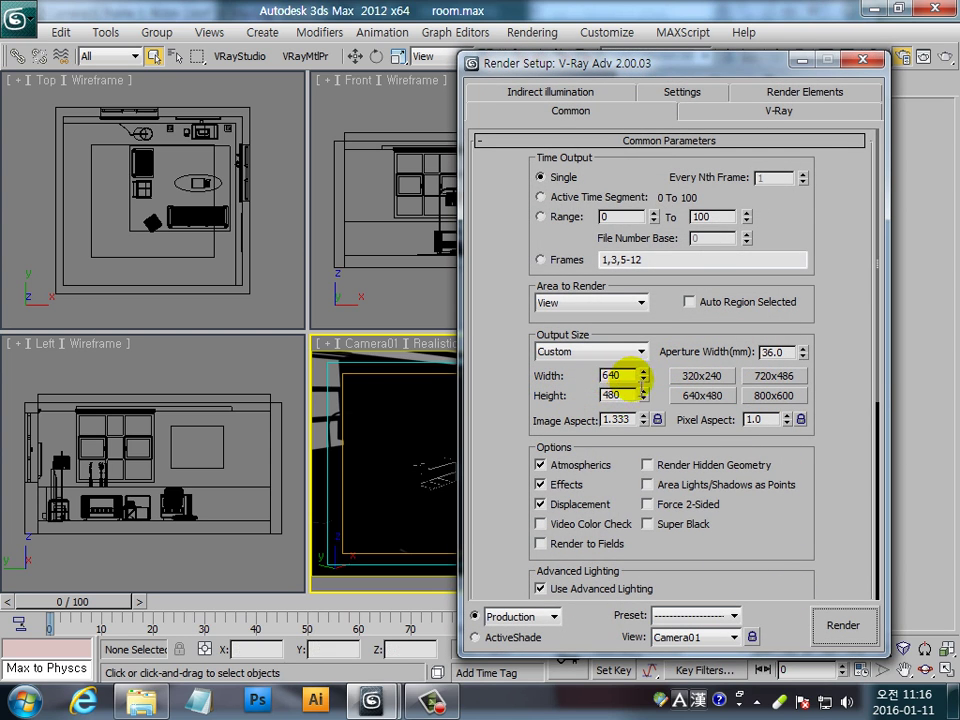
{"action": "left_click", "coordinate": [790, 116]}
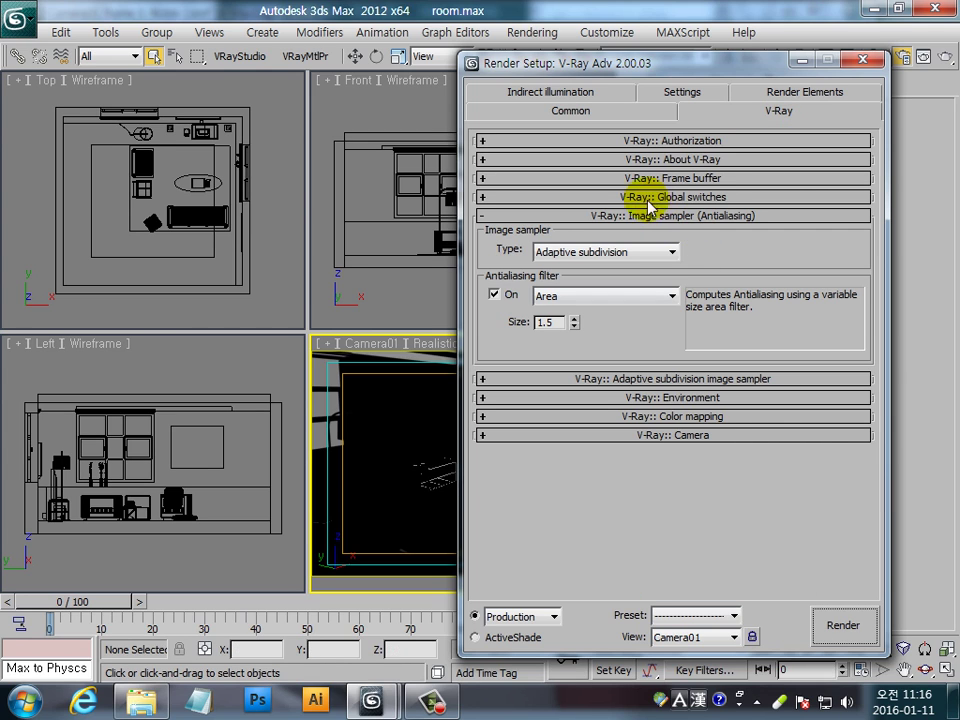
{"action": "left_click", "coordinate": [610, 297]}
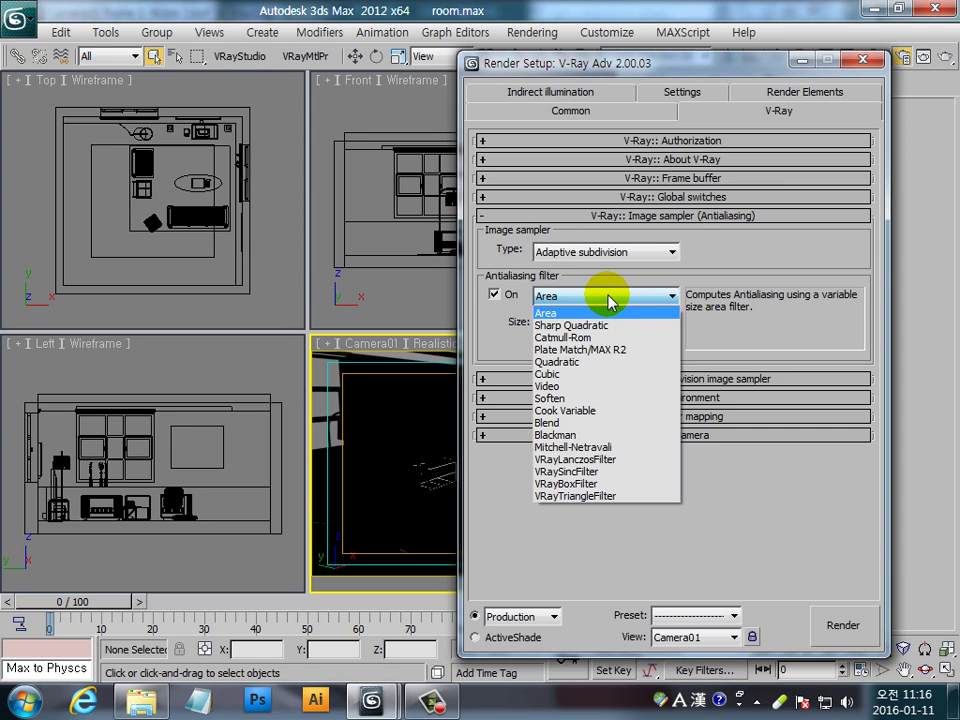
{"action": "left_click", "coordinate": [562, 337]}
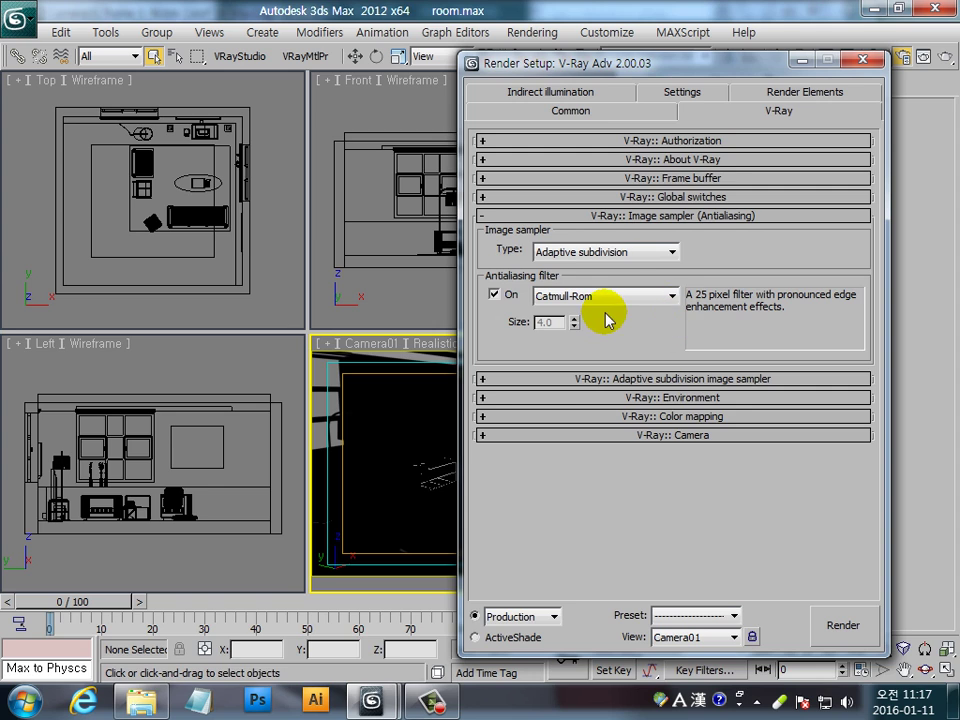
Turn on the V-Ray GI environment skylight override with a pure white colour.
{"action": "left_click", "coordinate": [674, 397]}
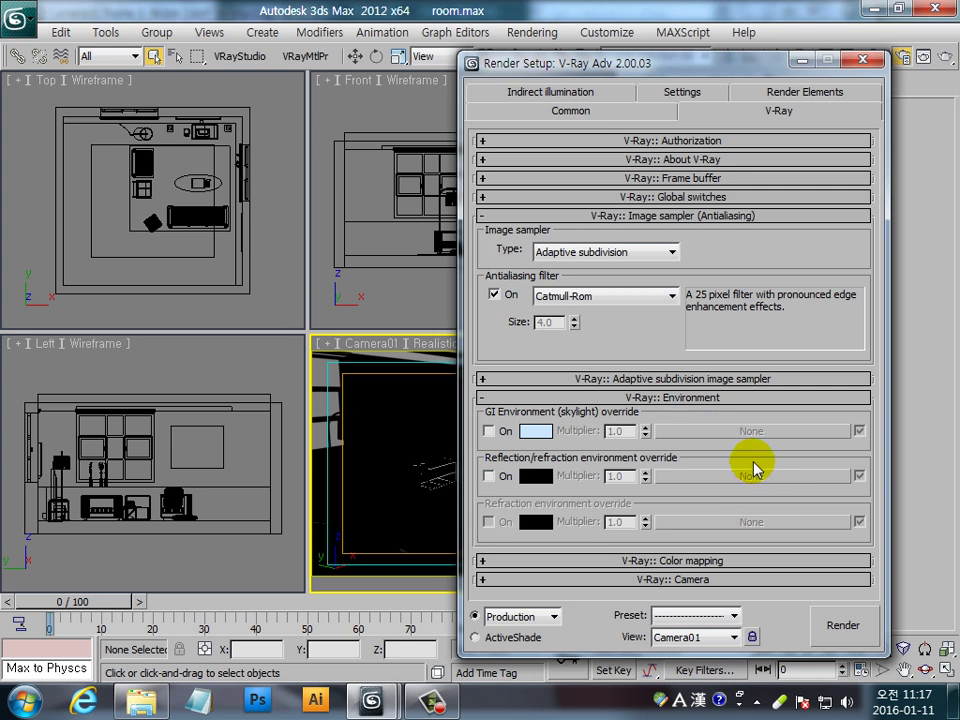
{"action": "left_click", "coordinate": [489, 432]}
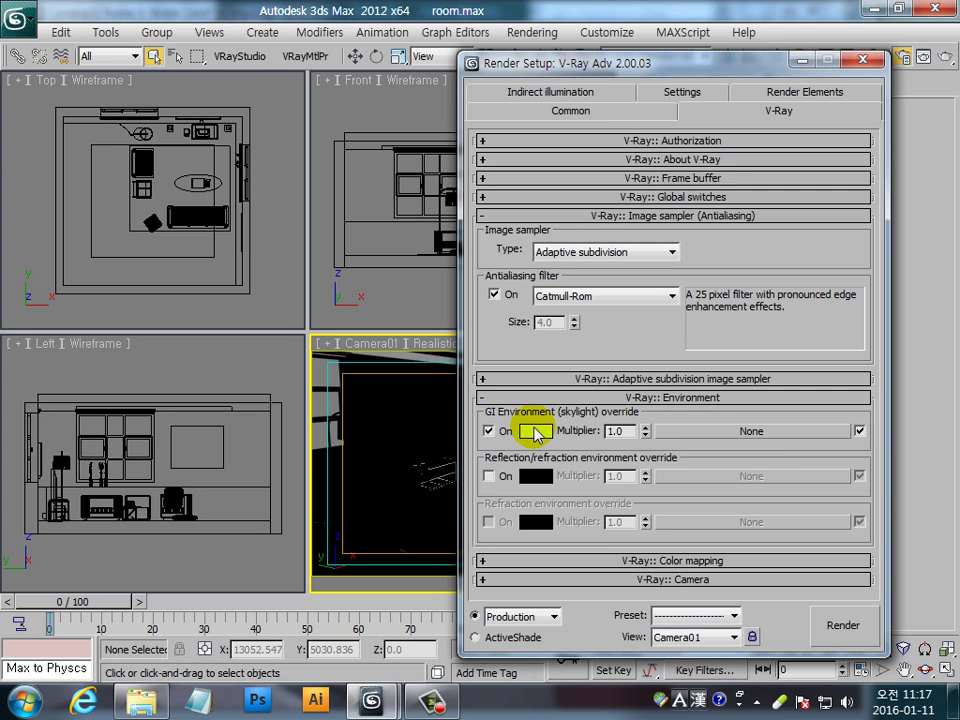
{"action": "left_click", "coordinate": [537, 432]}
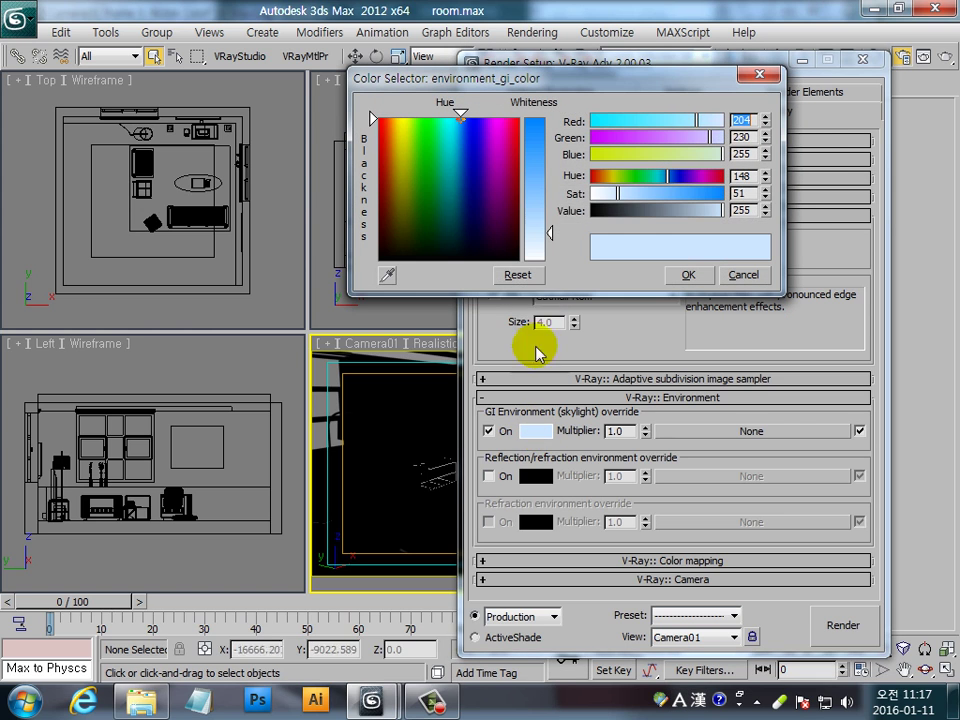
{"action": "left_click_drag", "start_coordinate": [551, 235], "coordinate": [549, 260]}
{"action": "key", "text": "Return"}
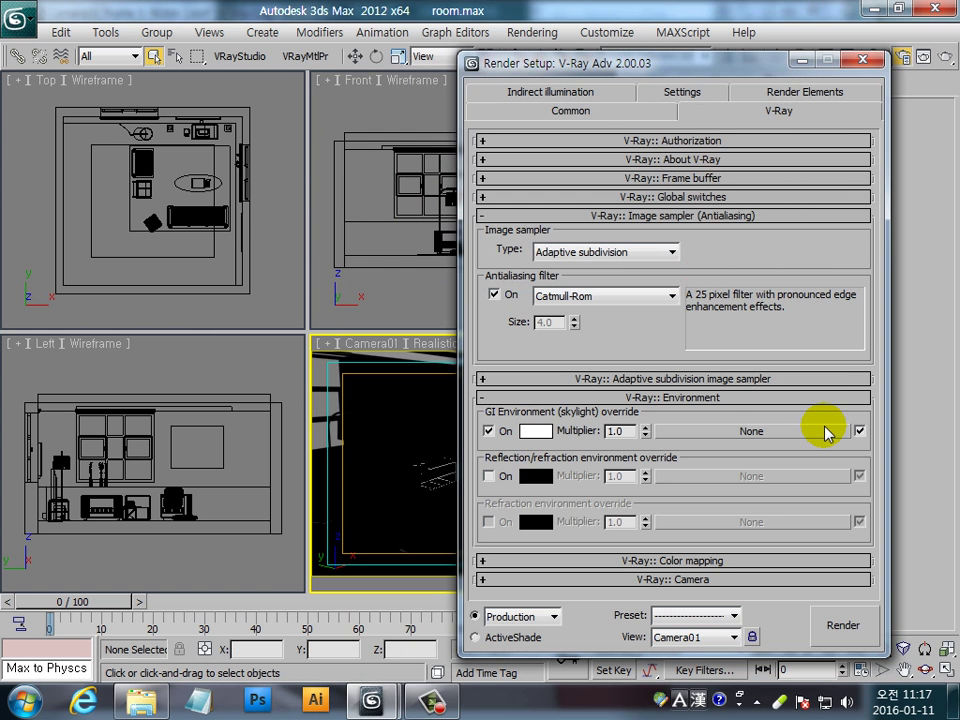
{"action": "left_click", "coordinate": [520, 93]}
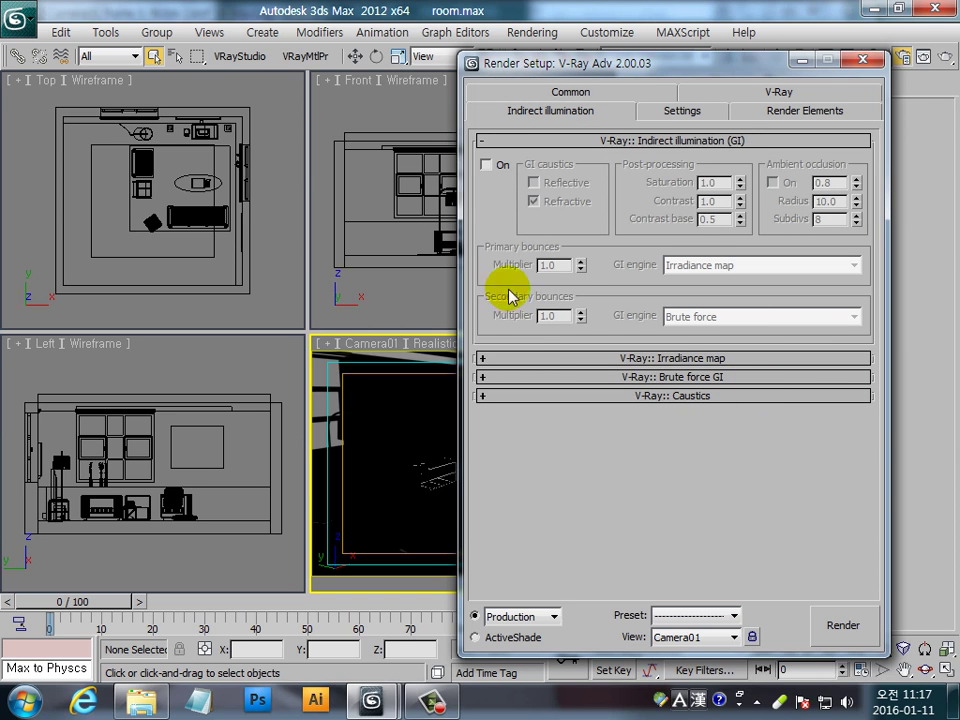
Enable global illumination with Light cache as the secondary bounces engine.
{"action": "left_click", "coordinate": [486, 164]}
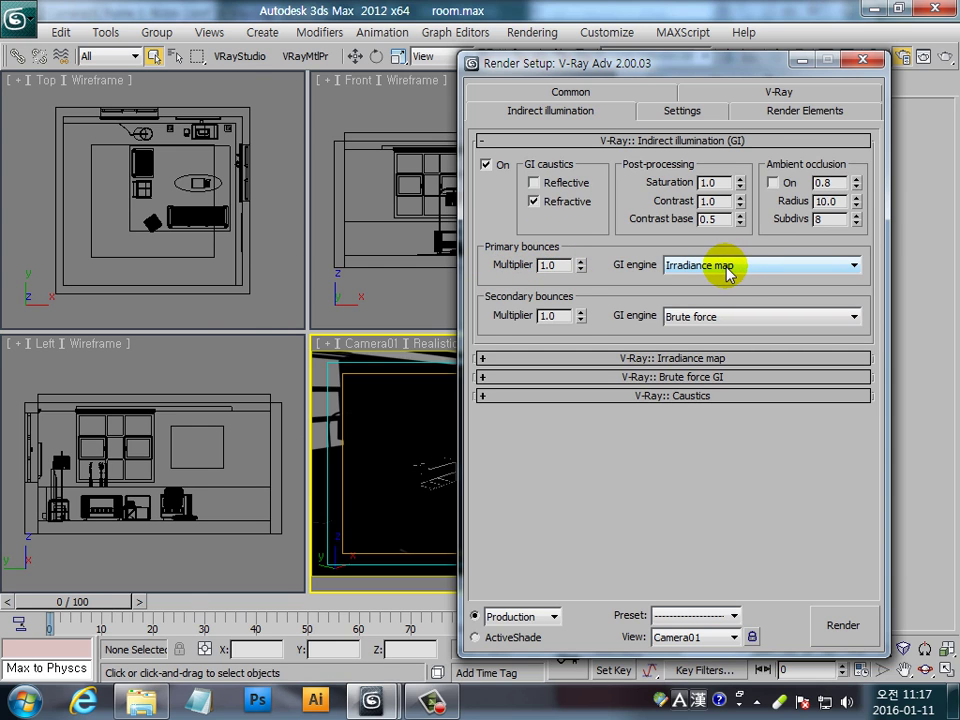
{"action": "left_click", "coordinate": [700, 317]}
{"action": "left_click", "coordinate": [700, 371]}
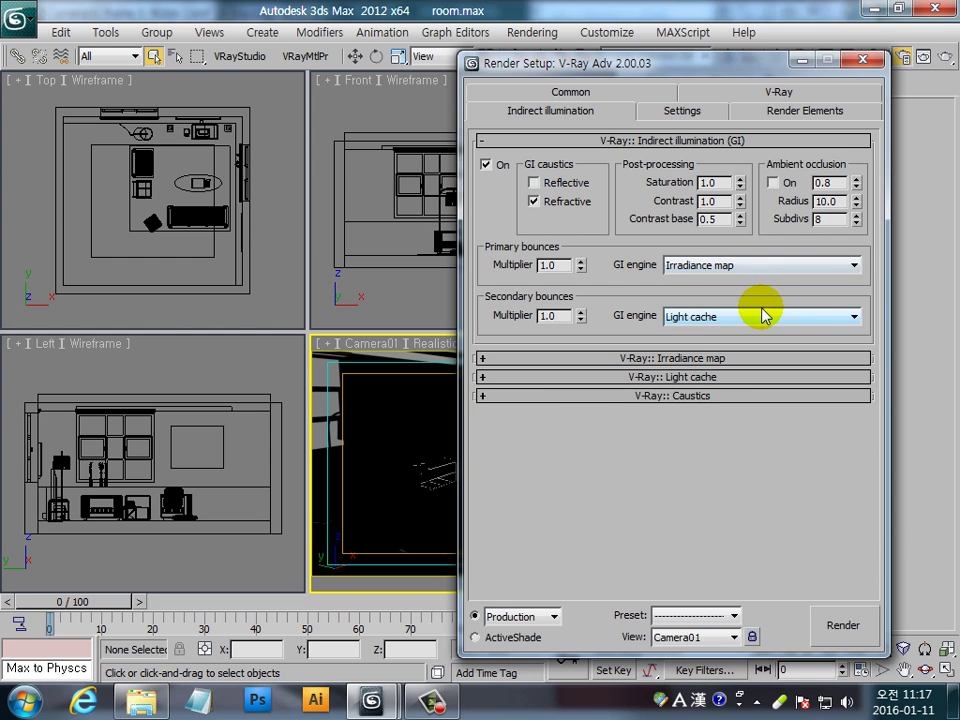
Set the irradiance map preset to Low and enable Show calc. phase for irradiance map and light cache.
{"action": "left_click", "coordinate": [700, 358]}
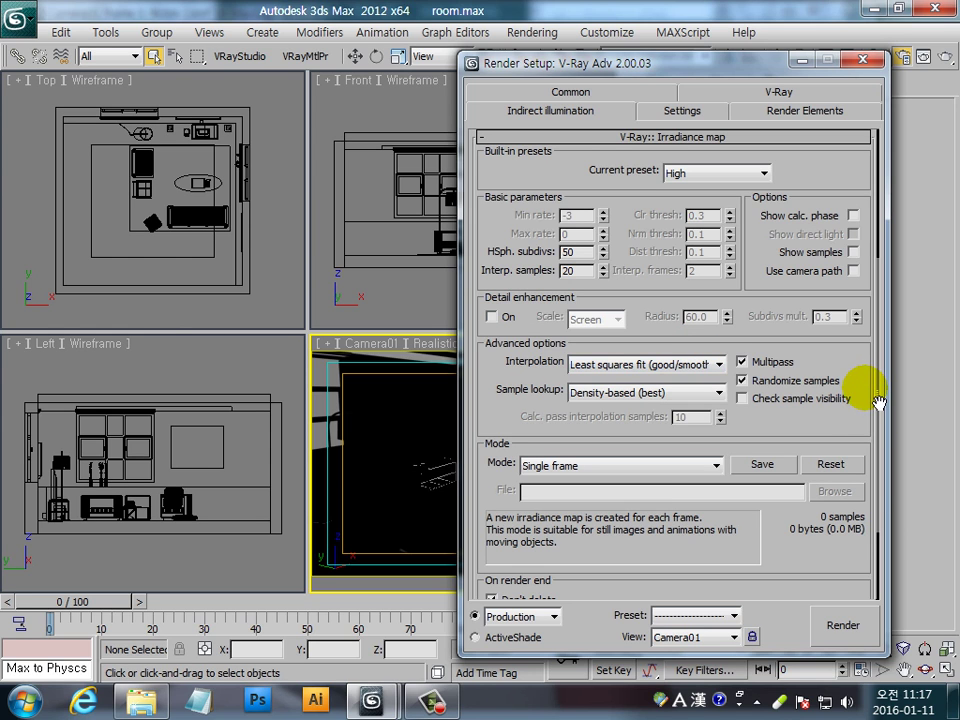
{"action": "left_click", "coordinate": [700, 172]}
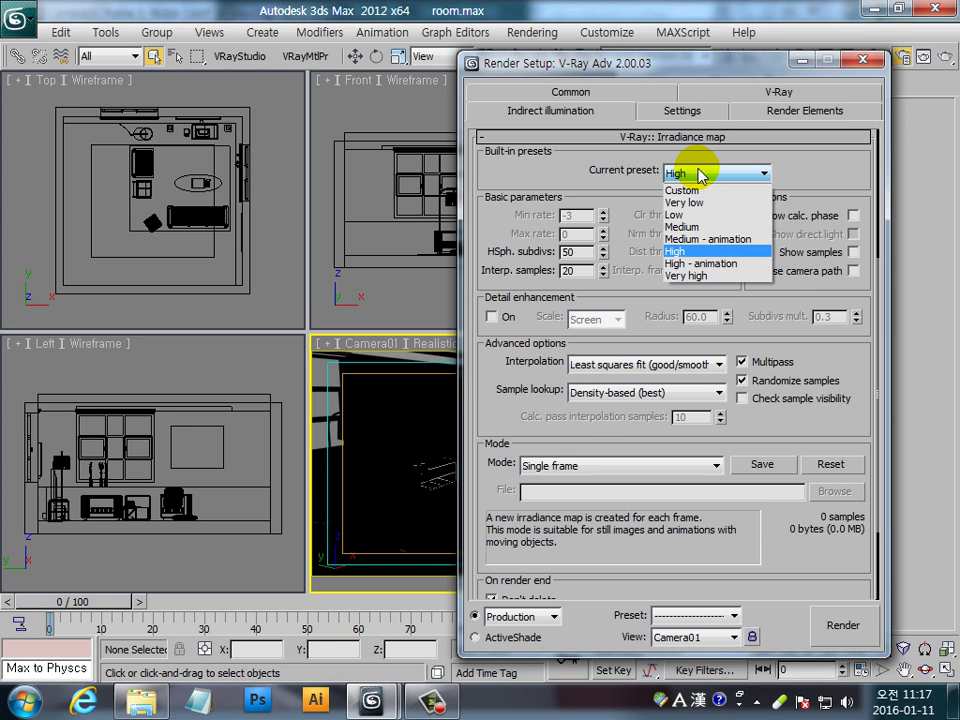
{"action": "left_click", "coordinate": [690, 214]}
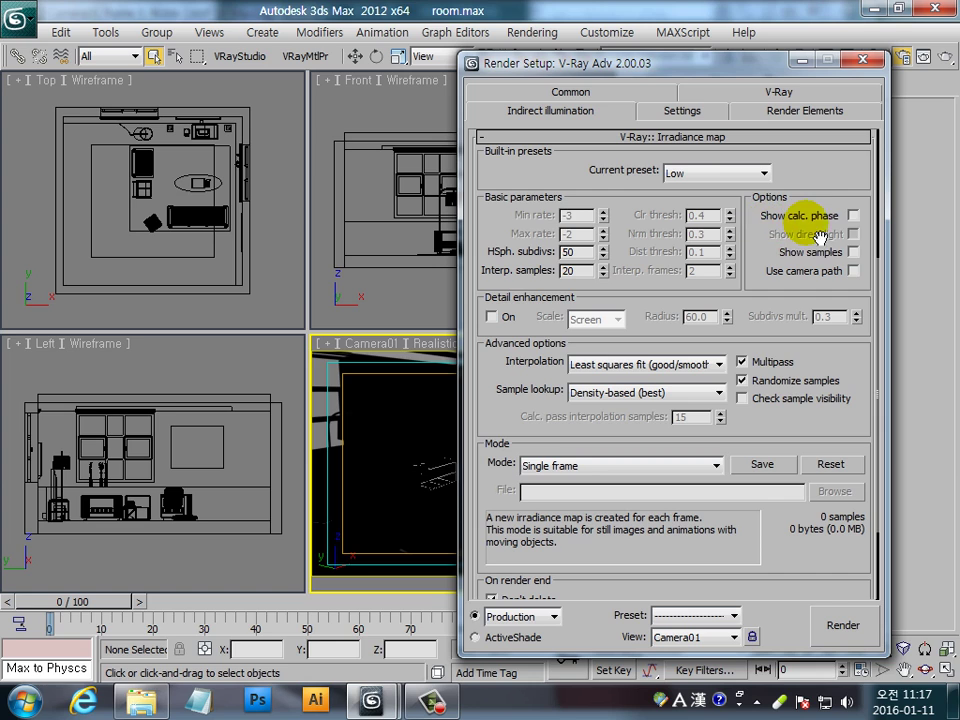
{"action": "left_click", "coordinate": [852, 215]}
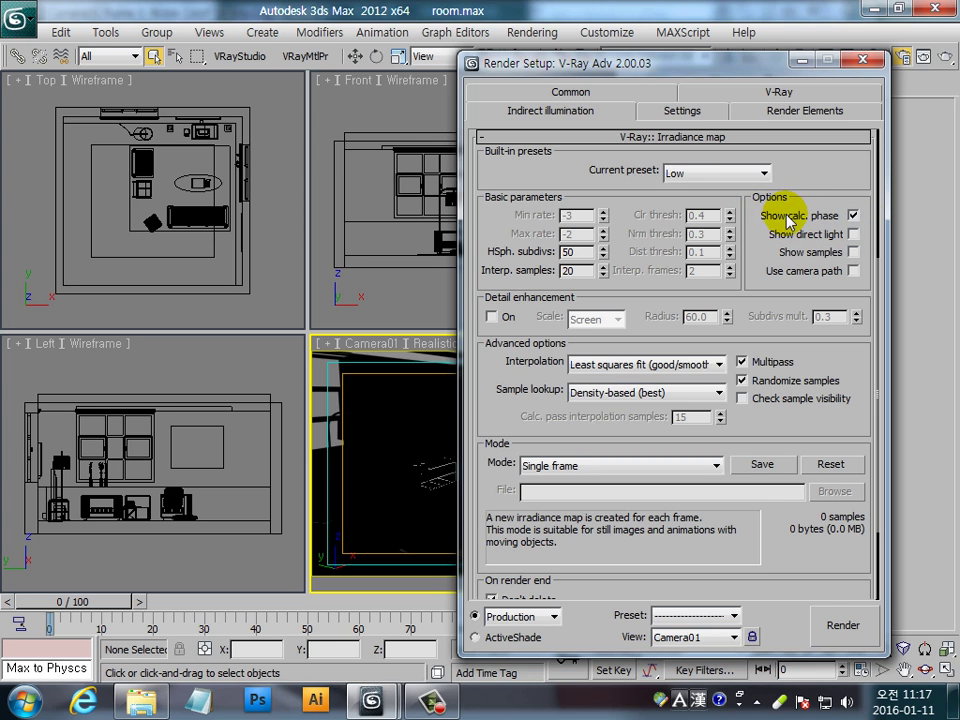
{"action": "left_click_drag", "start_coordinate": [786, 580], "coordinate": [780, 467]}
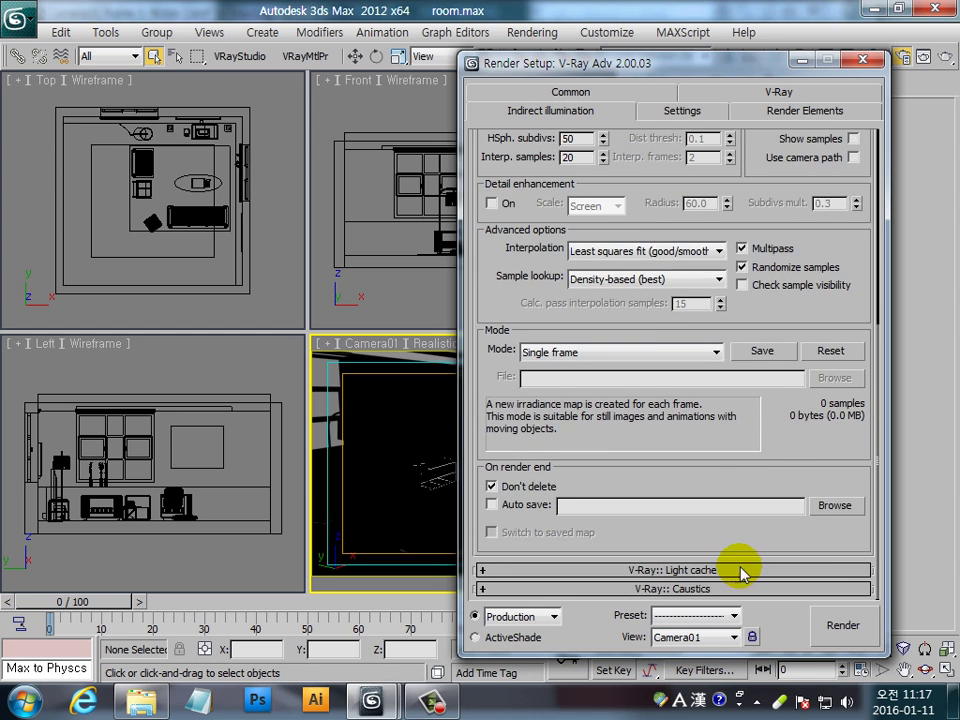
{"action": "left_click", "coordinate": [742, 570]}
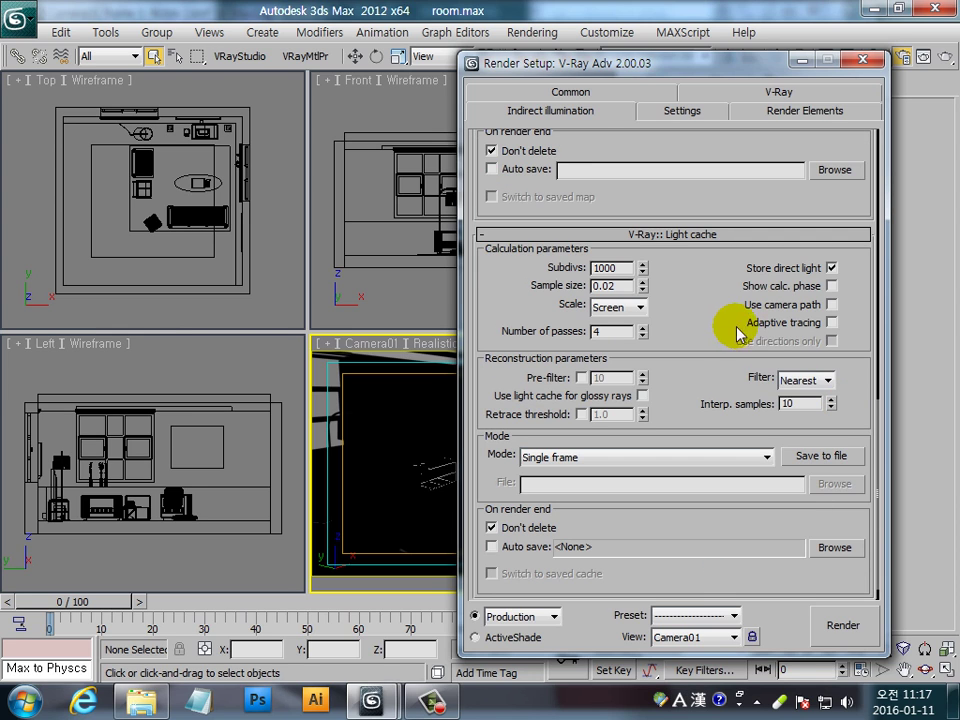
{"action": "left_click", "coordinate": [831, 286]}
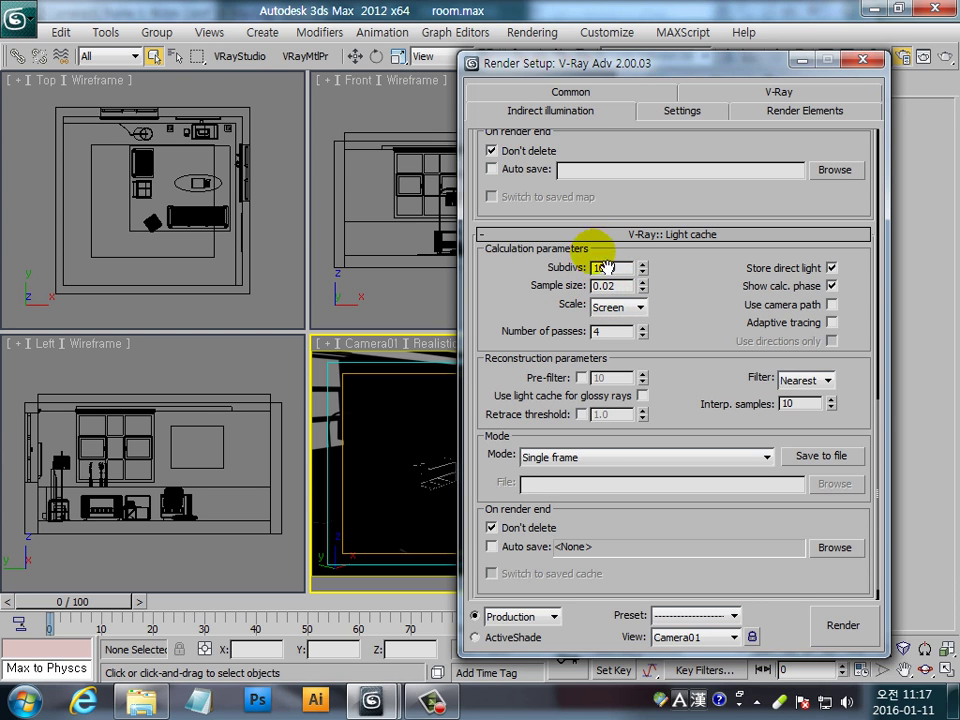
Open the DMC sampler settings and glance at the previous render before returning to the scene.
{"action": "left_click", "coordinate": [681, 111]}
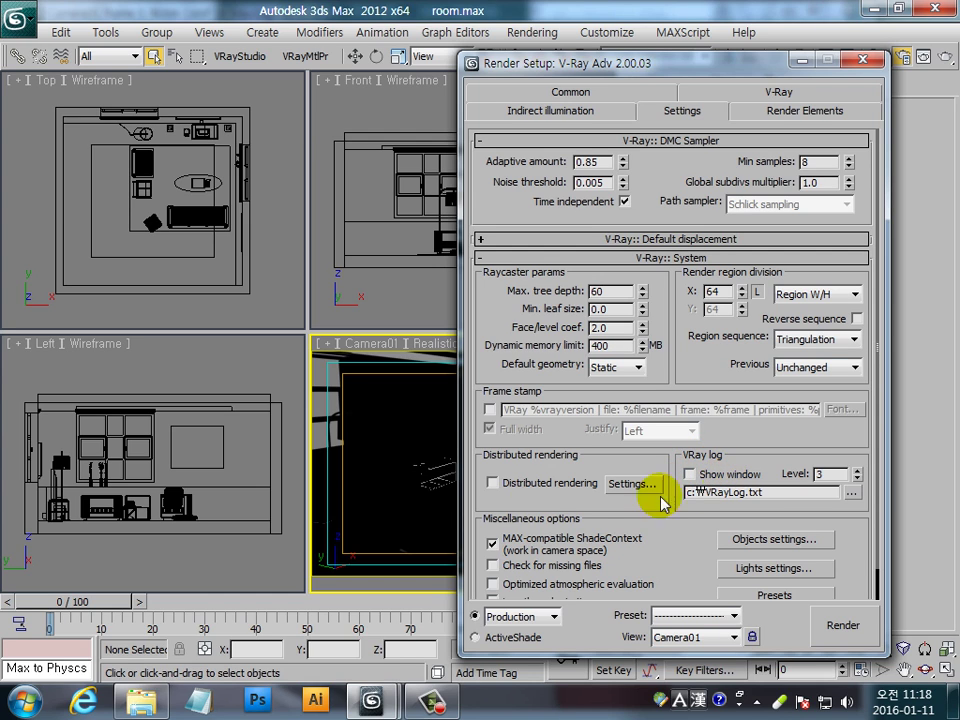
{"action": "left_click", "coordinate": [430, 700]}
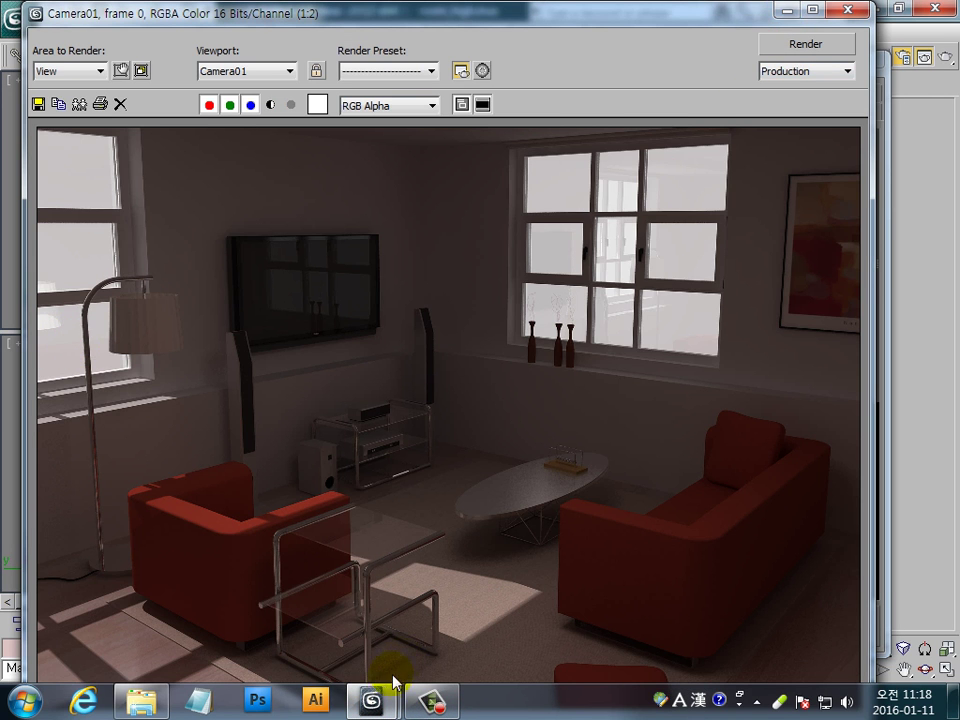
{"action": "left_click", "coordinate": [280, 523]}
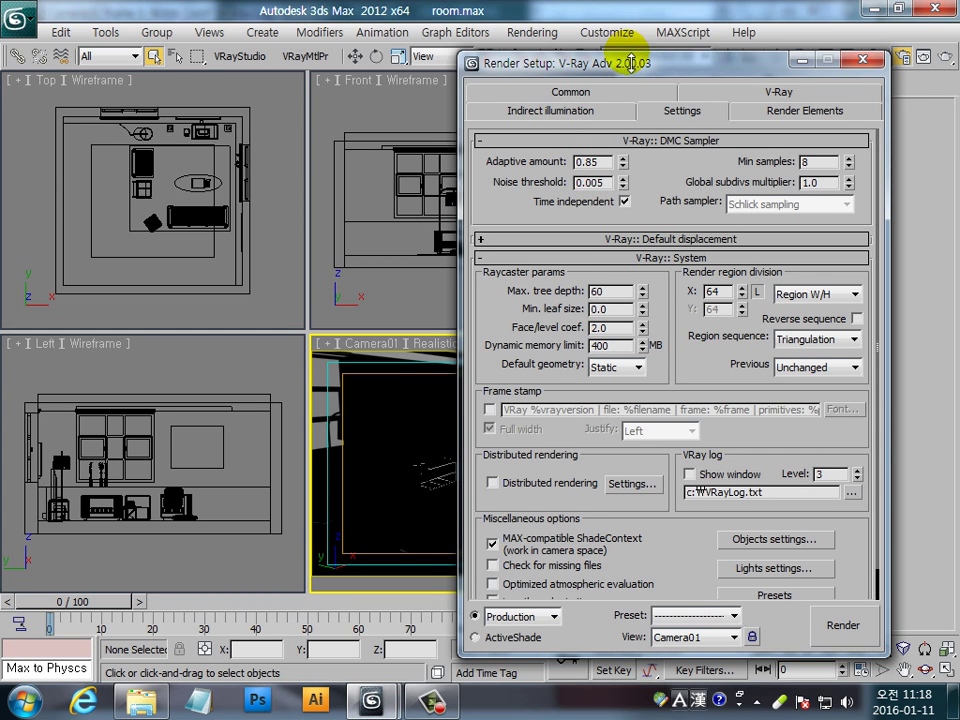
{"action": "left_click_drag", "start_coordinate": [640, 75], "coordinate": [597, 109]}
Make the environment background colour white, matching the Tint swatch, and close Environment and Effects.
{"action": "left_click", "coordinate": [532, 32]}
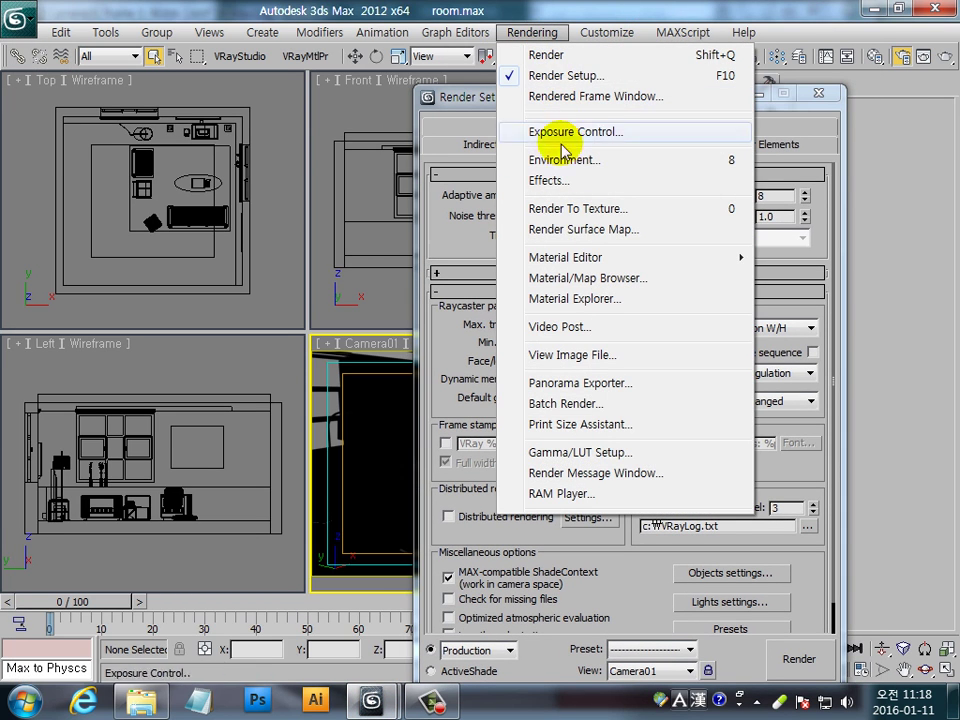
{"action": "left_click", "coordinate": [577, 170]}
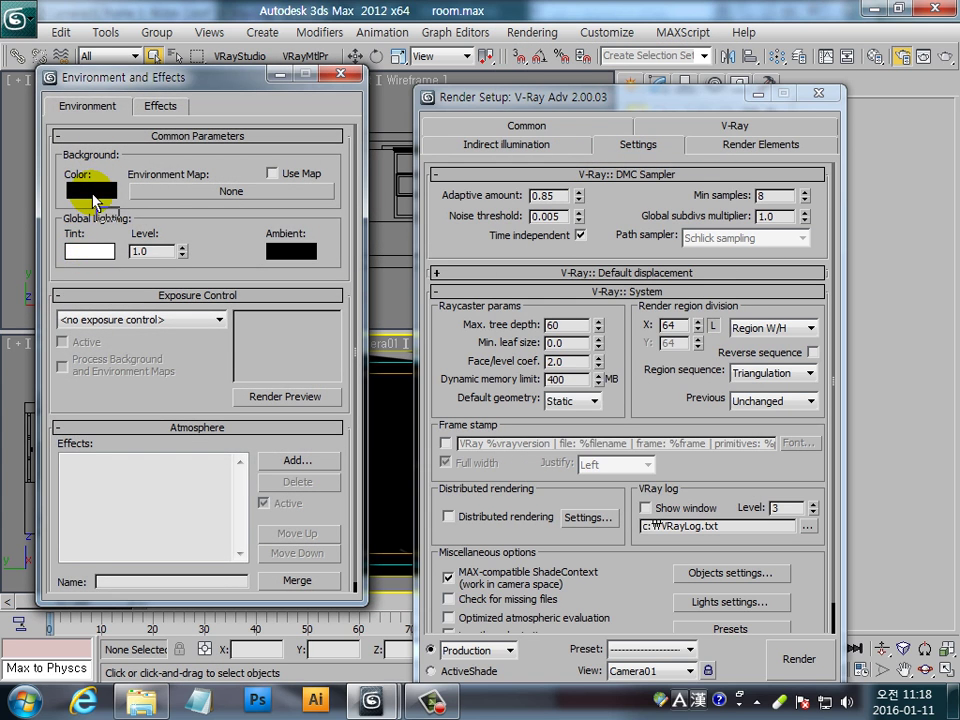
{"action": "left_click_drag", "start_coordinate": [96, 203], "coordinate": [92, 190]}
{"action": "left_click", "coordinate": [191, 343]}
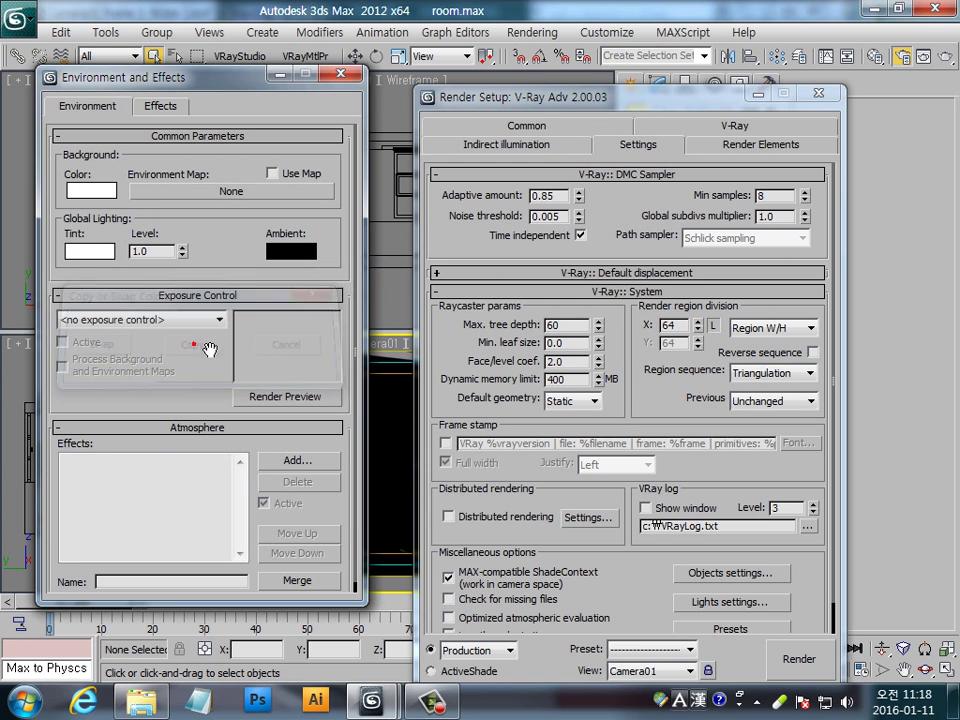
{"action": "left_click", "coordinate": [341, 74]}
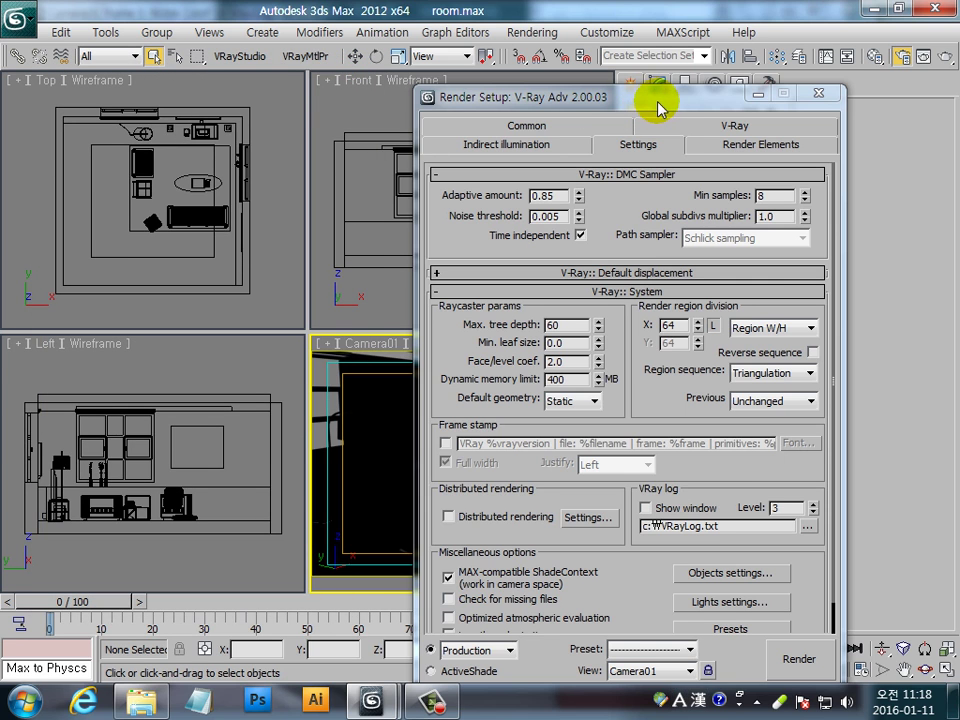
{"action": "left_click_drag", "start_coordinate": [660, 103], "coordinate": [647, 82]}
Save the current render settings over the existing low_test preset file.
{"action": "left_click", "coordinate": [660, 630]}
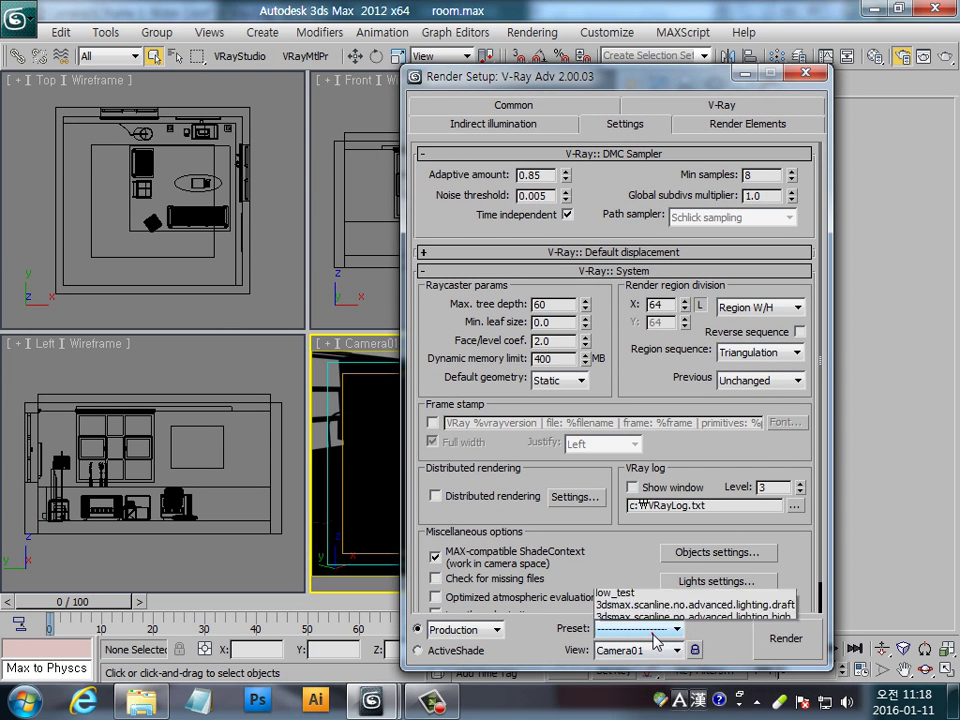
{"action": "left_click", "coordinate": [630, 612]}
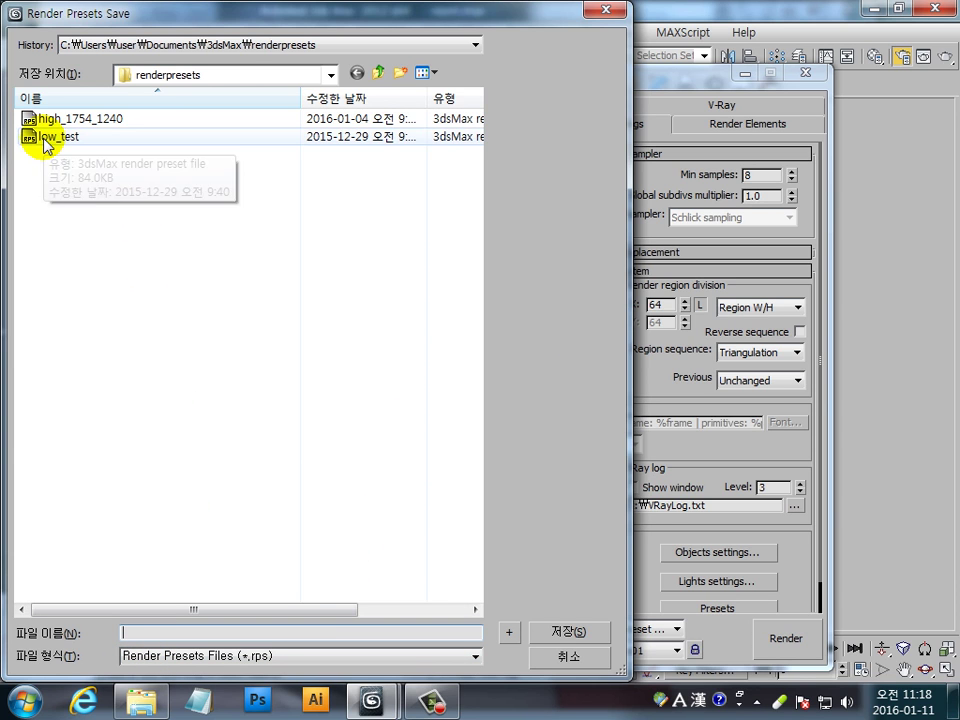
{"action": "left_click", "coordinate": [122, 141]}
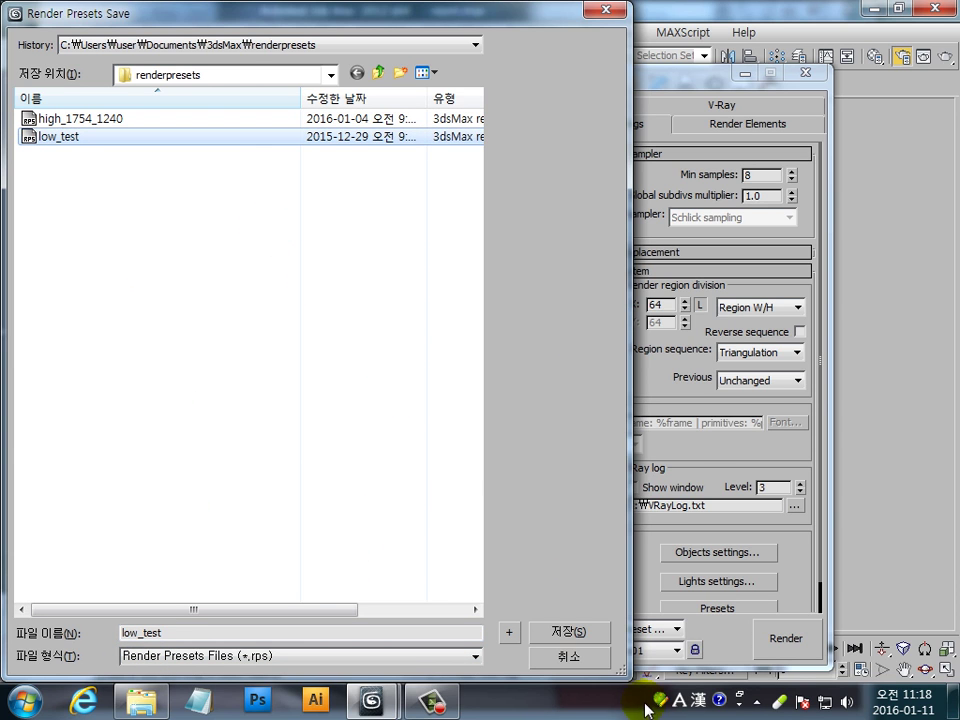
{"action": "left_click", "coordinate": [586, 633]}
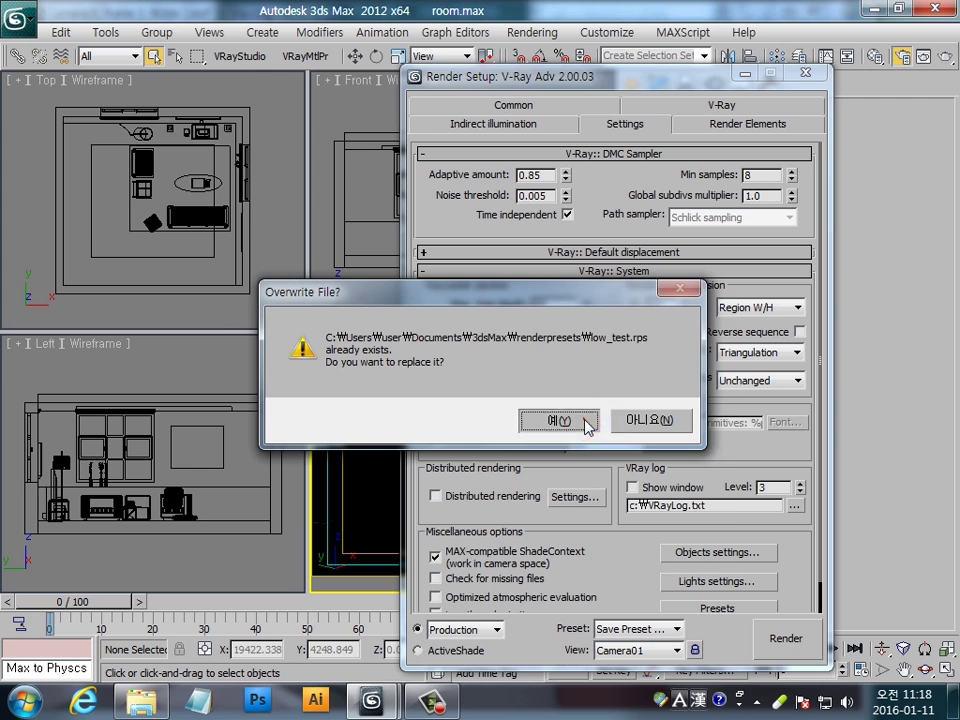
{"action": "left_click", "coordinate": [583, 421]}
{"action": "left_click", "coordinate": [577, 545]}
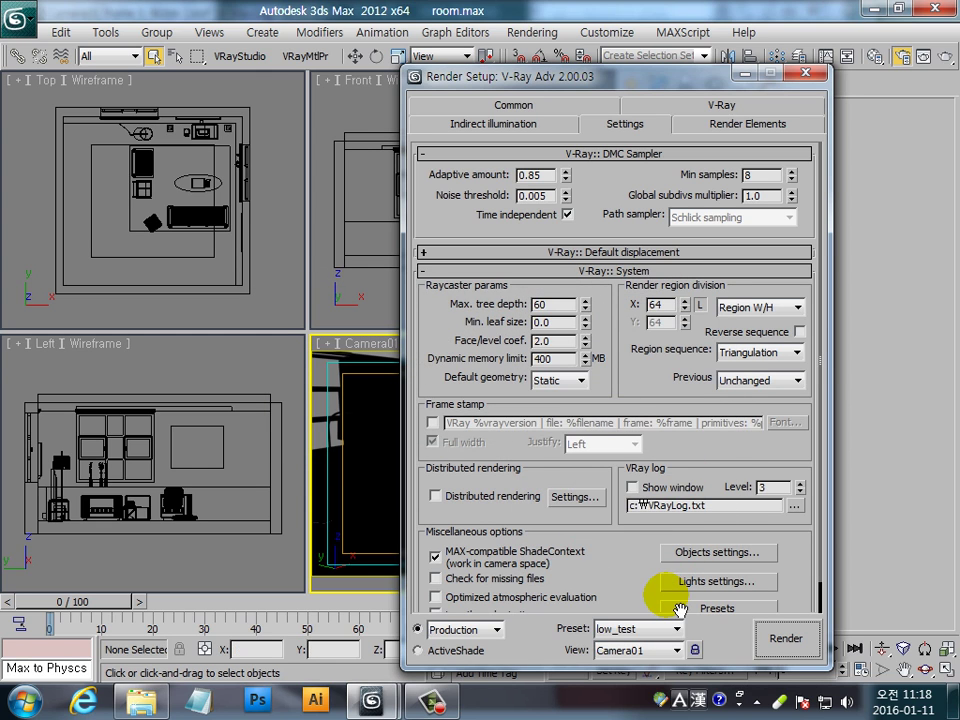
Load the low_test render preset with all categories.
{"action": "left_click", "coordinate": [640, 629]}
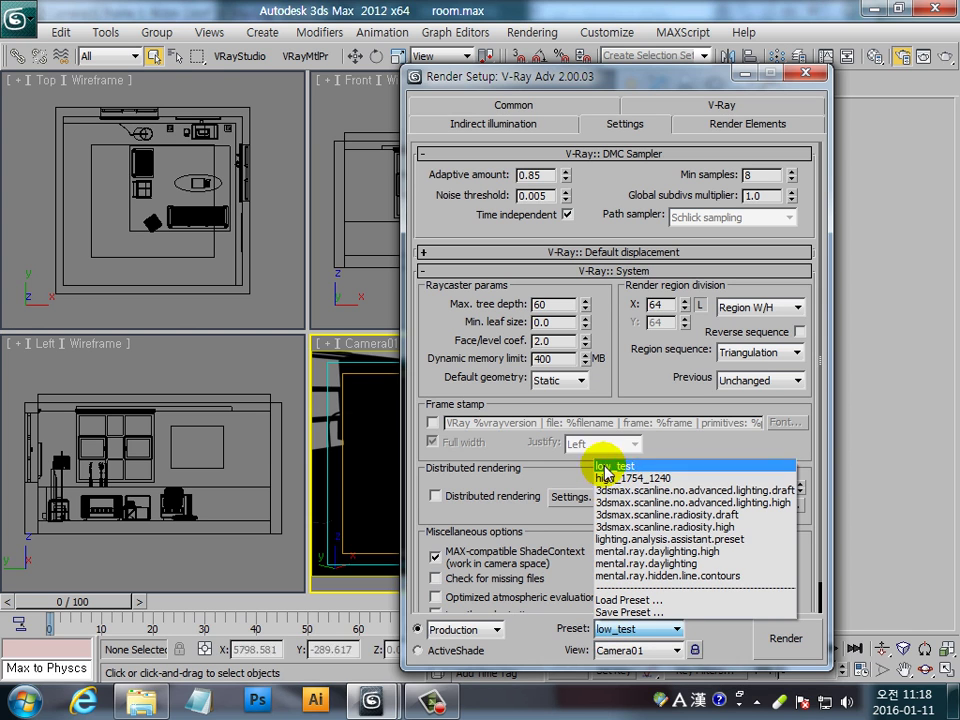
{"action": "left_click", "coordinate": [628, 468]}
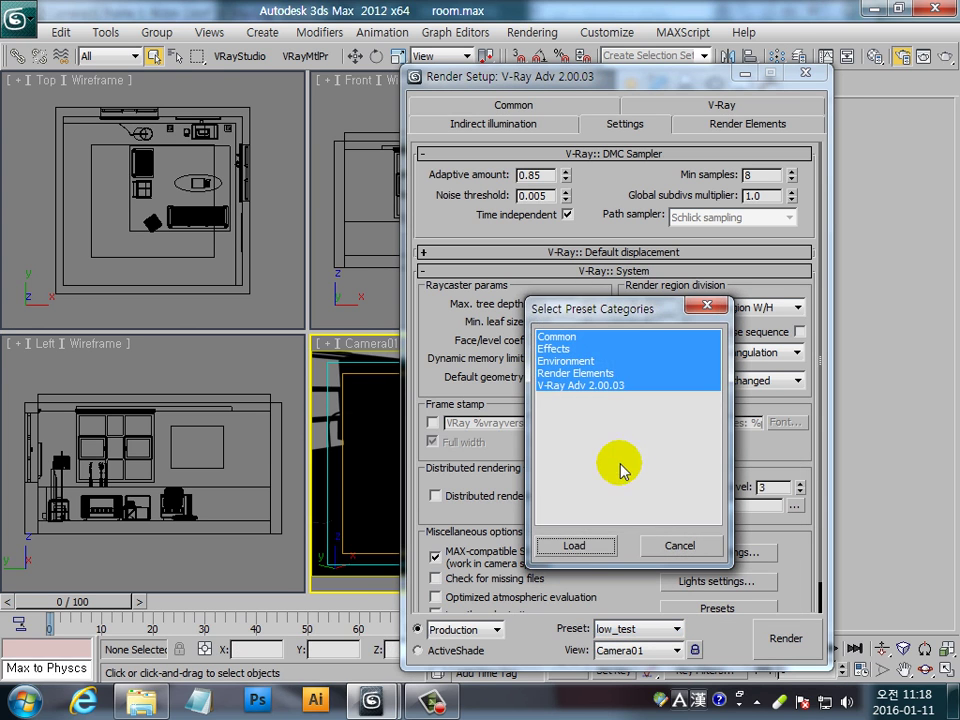
{"action": "left_click", "coordinate": [574, 545]}
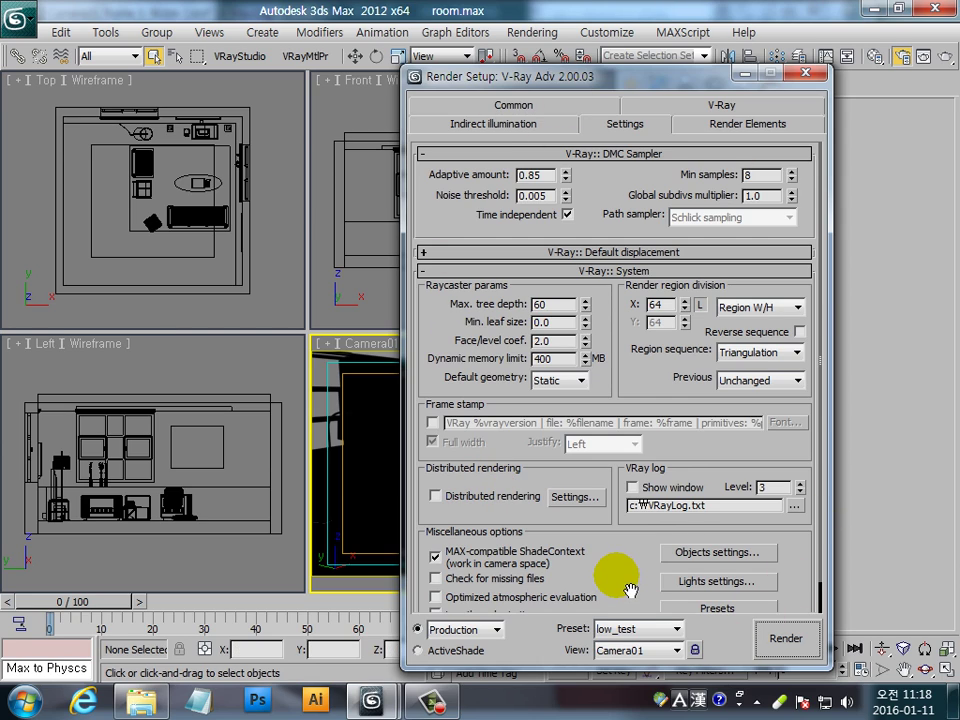
{"action": "left_click", "coordinate": [787, 636]}
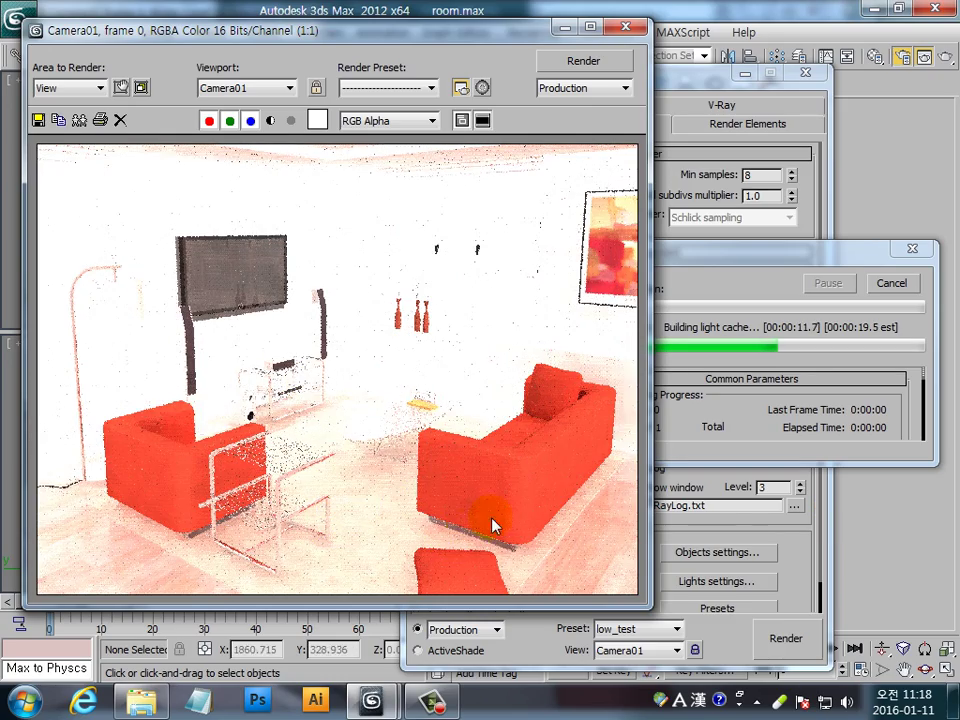
{"action": "left_click", "coordinate": [892, 283]}
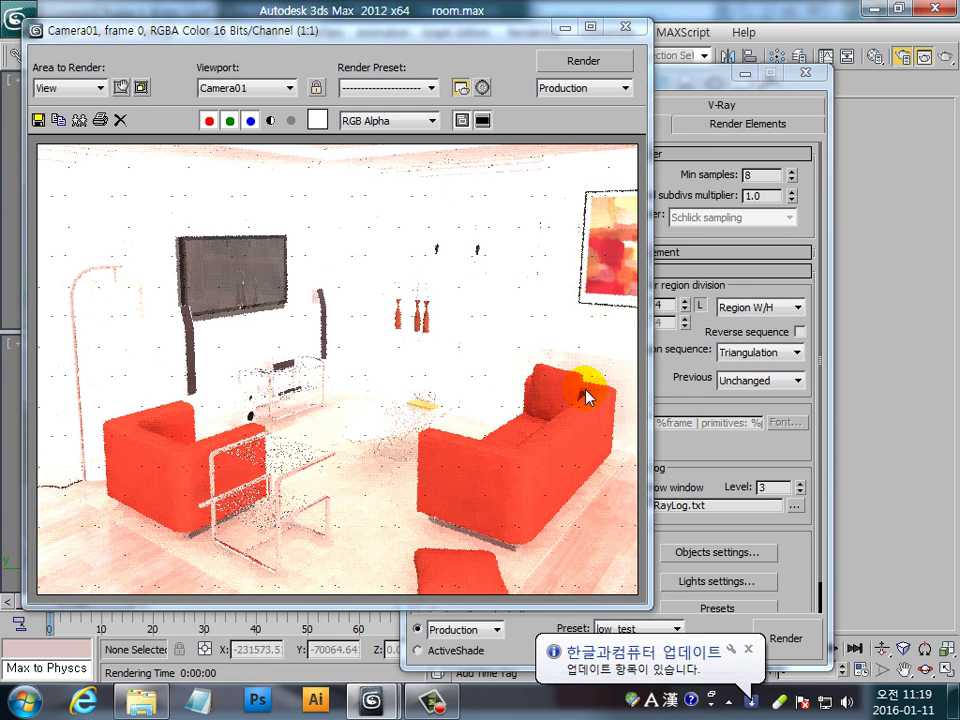
{"action": "left_click", "coordinate": [630, 37]}
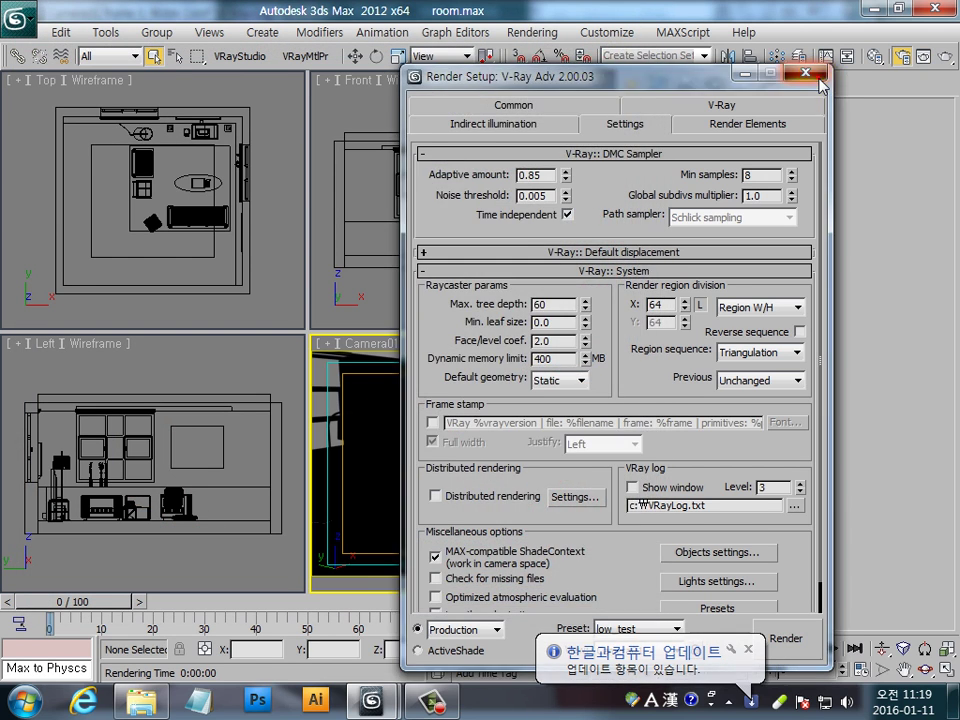
Pick the VRayLight creation tool from the V-Ray light category.
{"action": "left_click", "coordinate": [804, 72]}
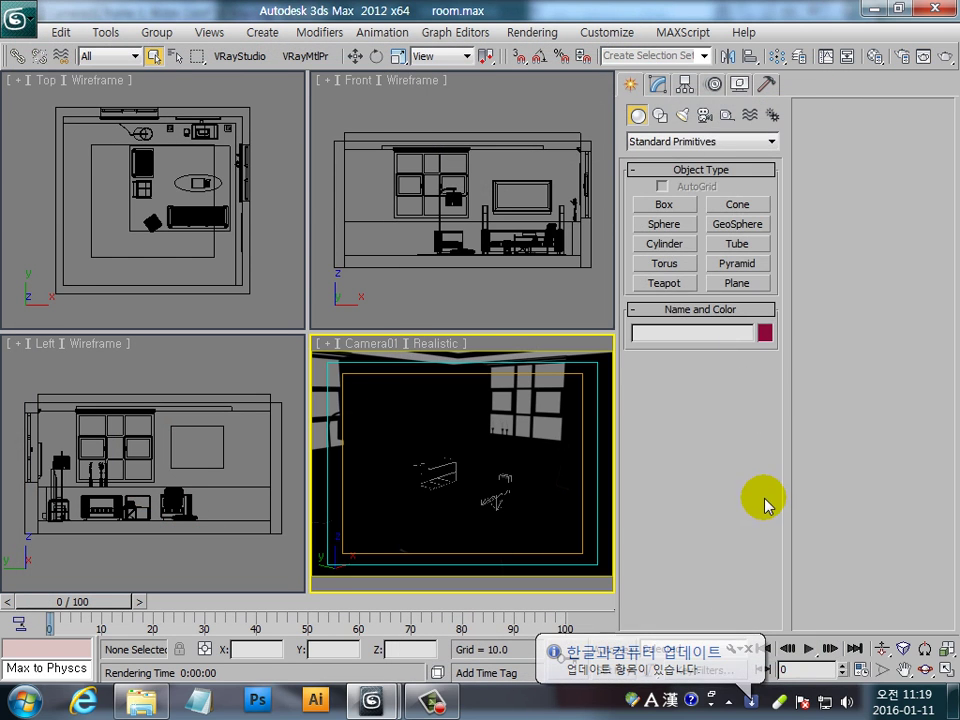
{"action": "left_click", "coordinate": [682, 114]}
{"action": "left_click", "coordinate": [668, 142]}
{"action": "left_click", "coordinate": [664, 185]}
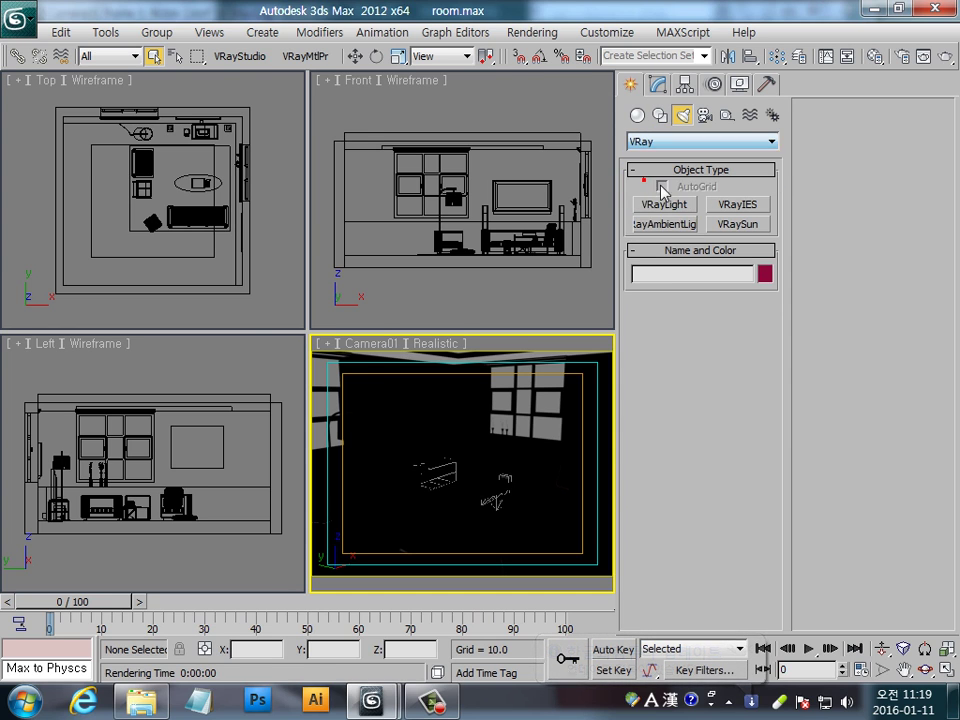
{"action": "left_click", "coordinate": [672, 204]}
Draw plane light VRayLight001 (about 793 by 628) over the room and raise it toward the ceiling.
{"action": "mouse_move", "coordinate": [103, 213]}
{"action": "left_mouse_down"}
{"action": "mouse_move", "coordinate": [117, 231]}
{"action": "mouse_move", "coordinate": [139, 233]}
{"action": "mouse_move", "coordinate": [173, 186]}
{"action": "left_mouse_up"}
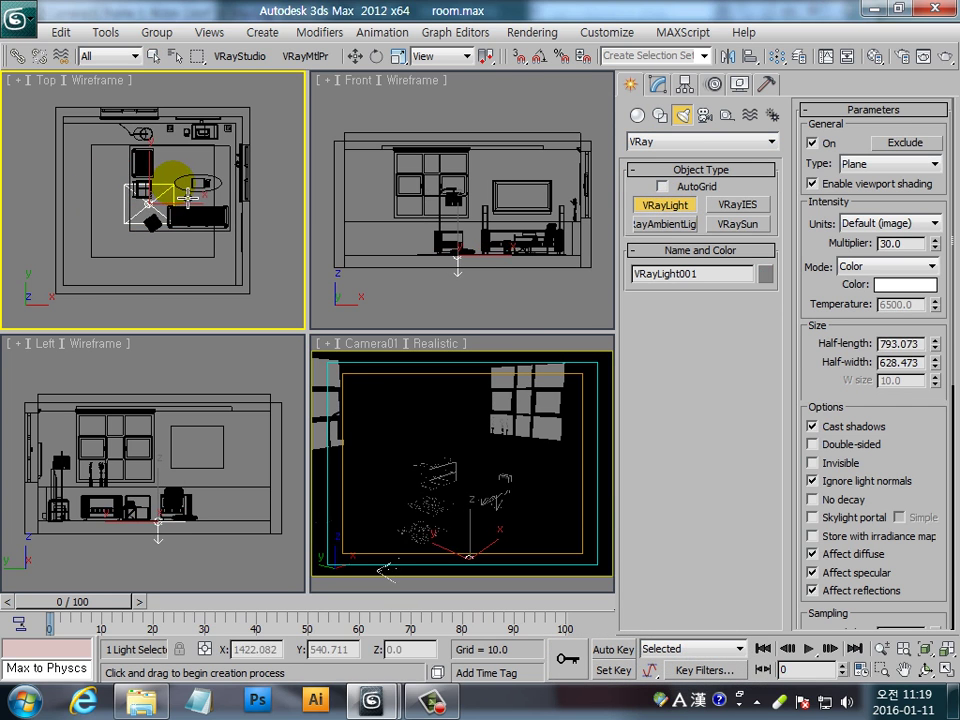
{"action": "left_click", "coordinate": [454, 236]}
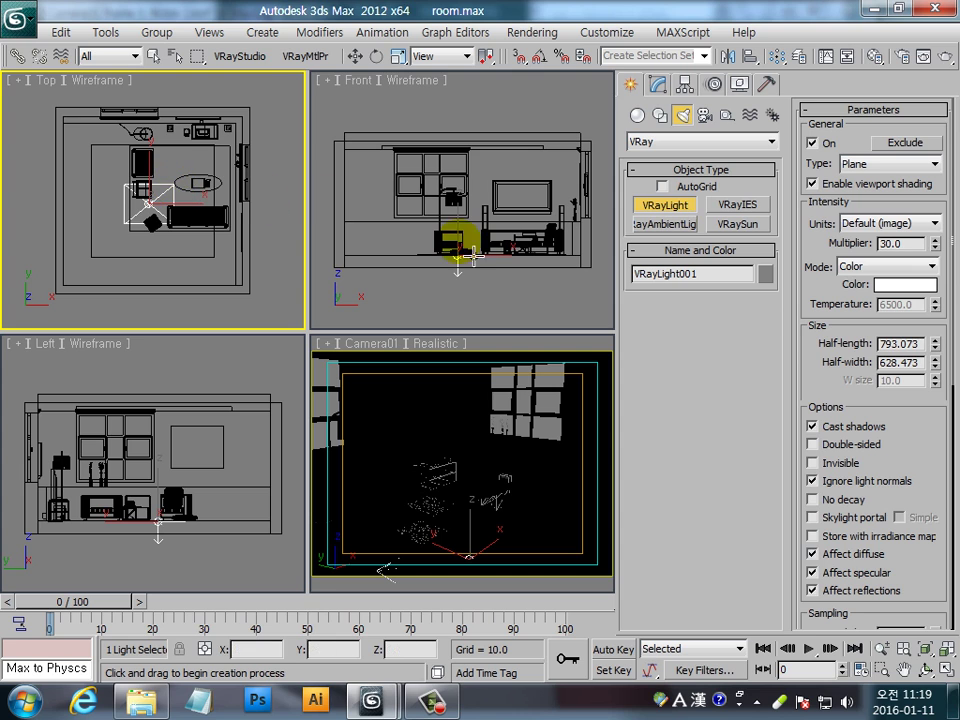
{"action": "left_click", "coordinate": [355, 56]}
{"action": "left_click_drag", "start_coordinate": [471, 236], "coordinate": [476, 130]}
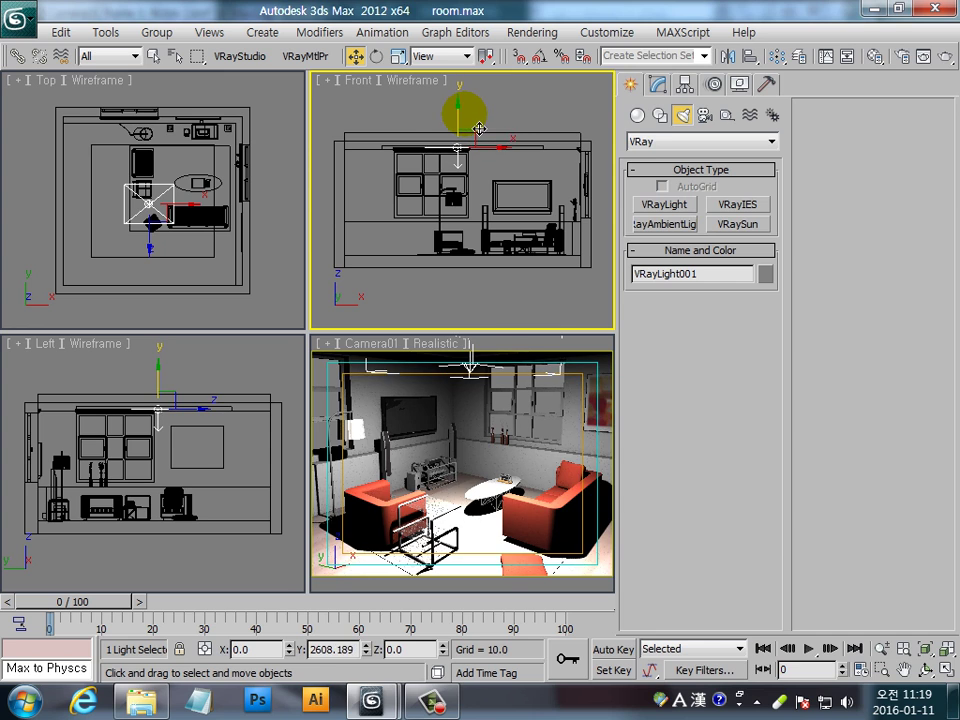
Change VRayLight001's multiplier from 30 to 5 and make it invisible.
{"action": "left_click", "coordinate": [657, 88]}
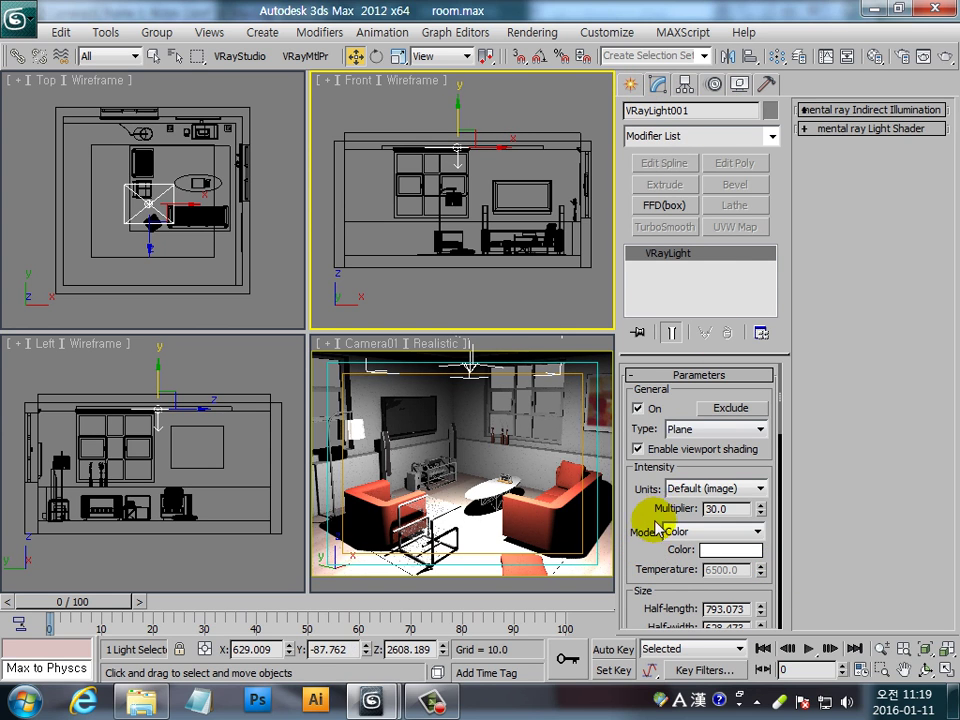
{"action": "left_click_drag", "start_coordinate": [660, 520], "coordinate": [676, 378]}
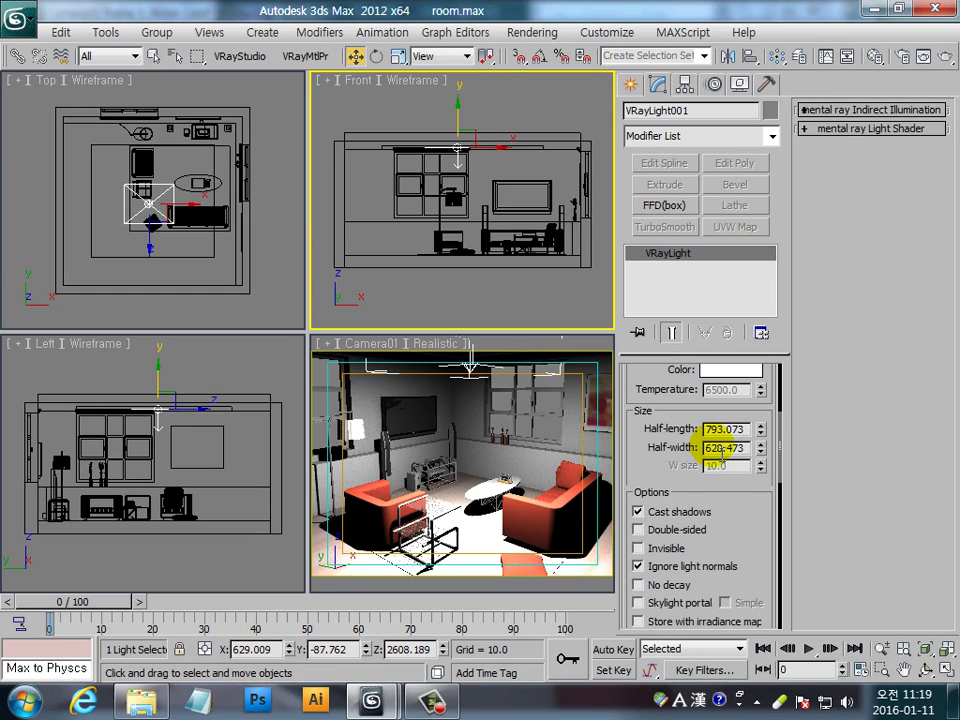
{"action": "scroll", "coordinate": [690, 460], "scroll_direction": "up", "scroll_amount": 2}
{"action": "scroll", "coordinate": [680, 500], "scroll_direction": "up", "scroll_amount": 2}
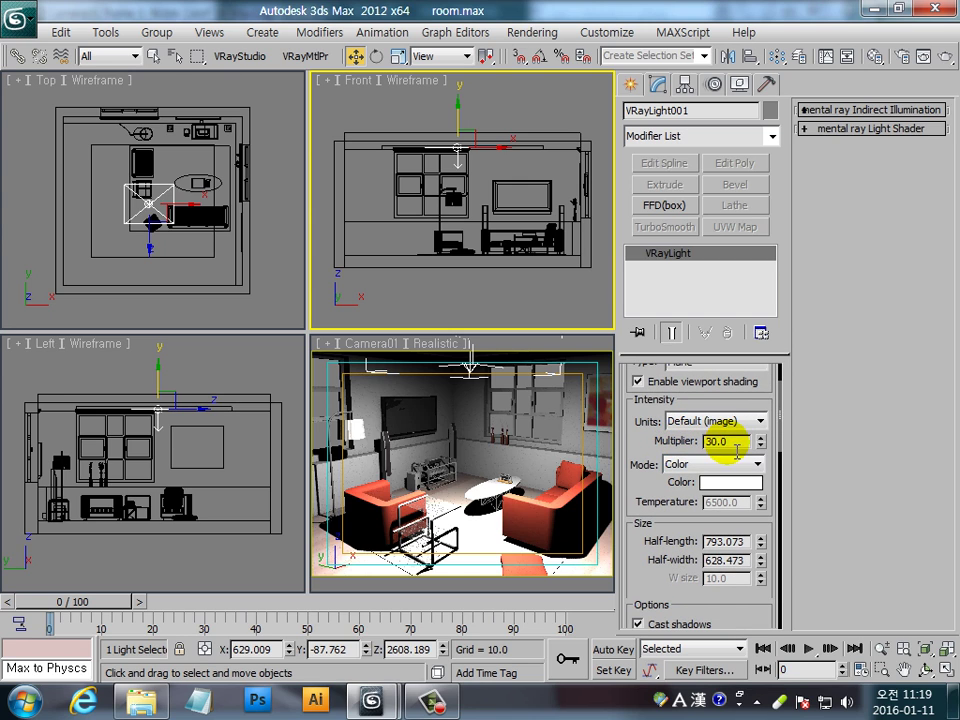
{"action": "left_click_drag", "start_coordinate": [736, 452], "coordinate": [706, 455]}
{"action": "type", "text": "5"}
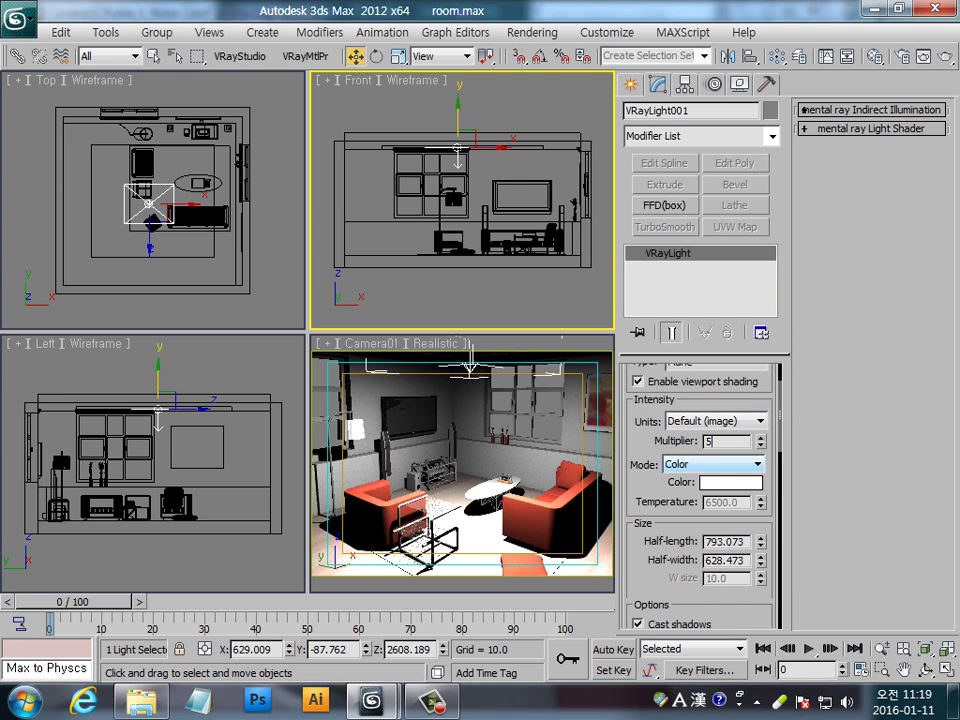
{"action": "key", "text": "Return"}
{"action": "left_click_drag", "start_coordinate": [700, 575], "coordinate": [668, 476]}
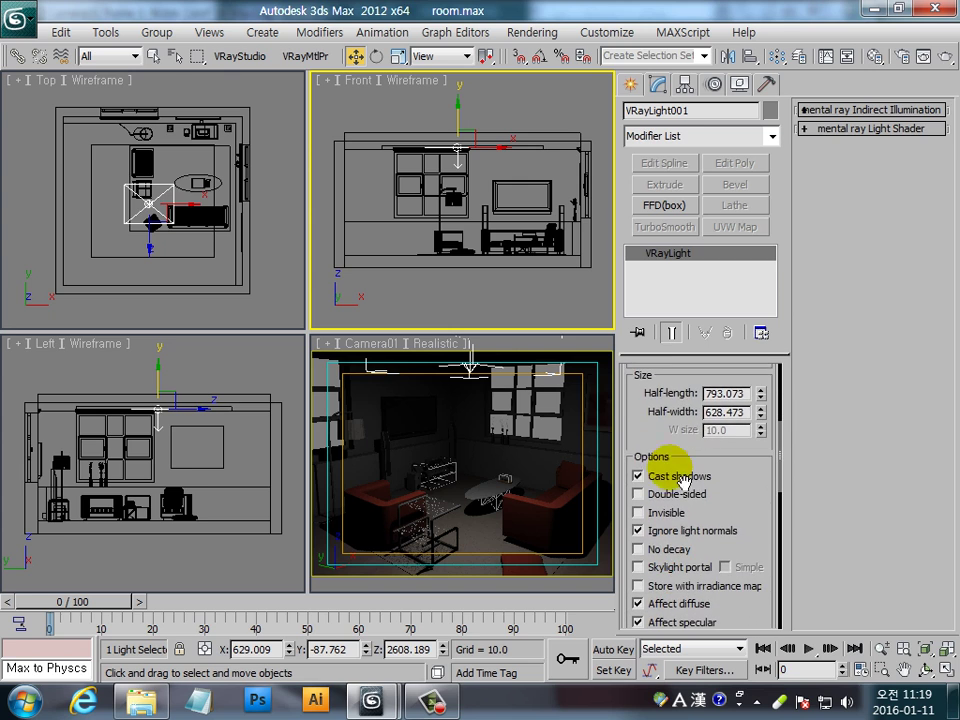
{"action": "left_click", "coordinate": [639, 512]}
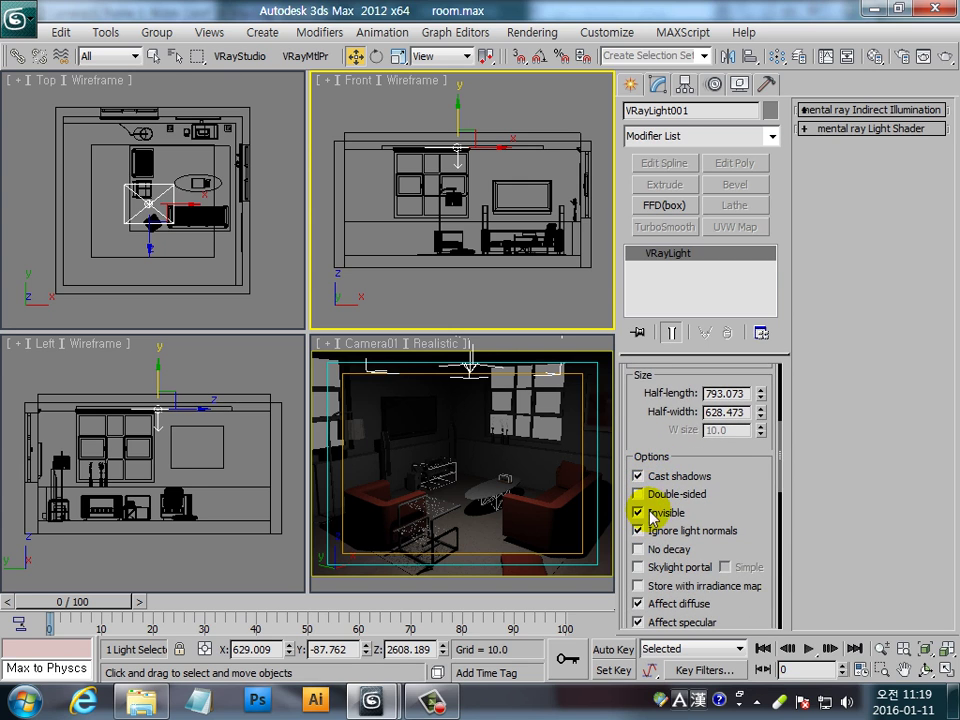
{"action": "left_click", "coordinate": [541, 430]}
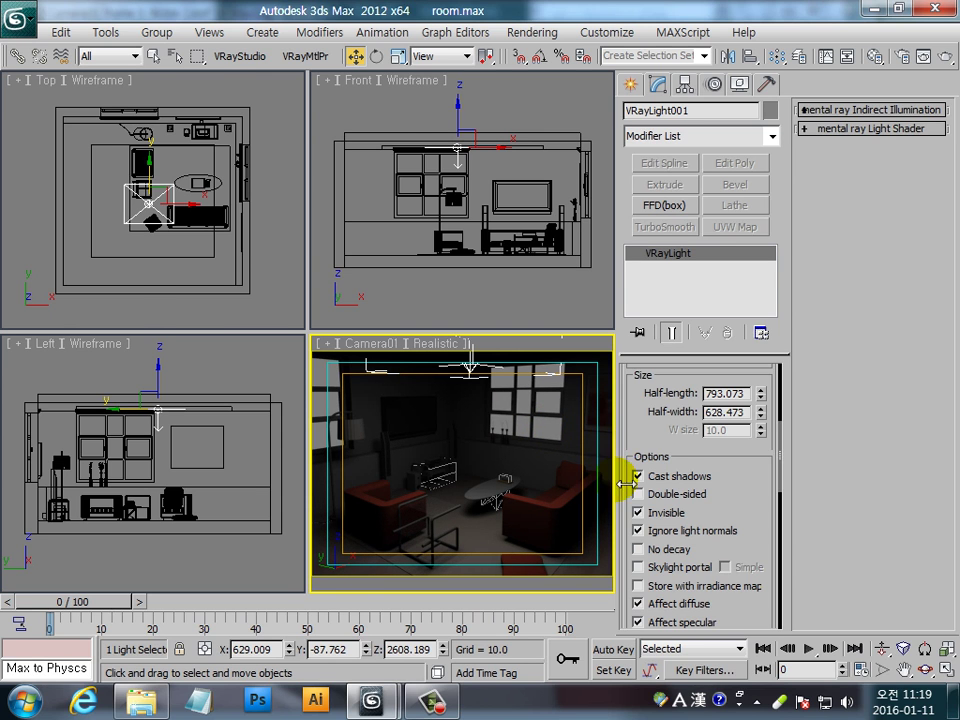
Launch a Camera01 test render and stop it partway through the light-cache build.
{"action": "left_click", "coordinate": [922, 56]}
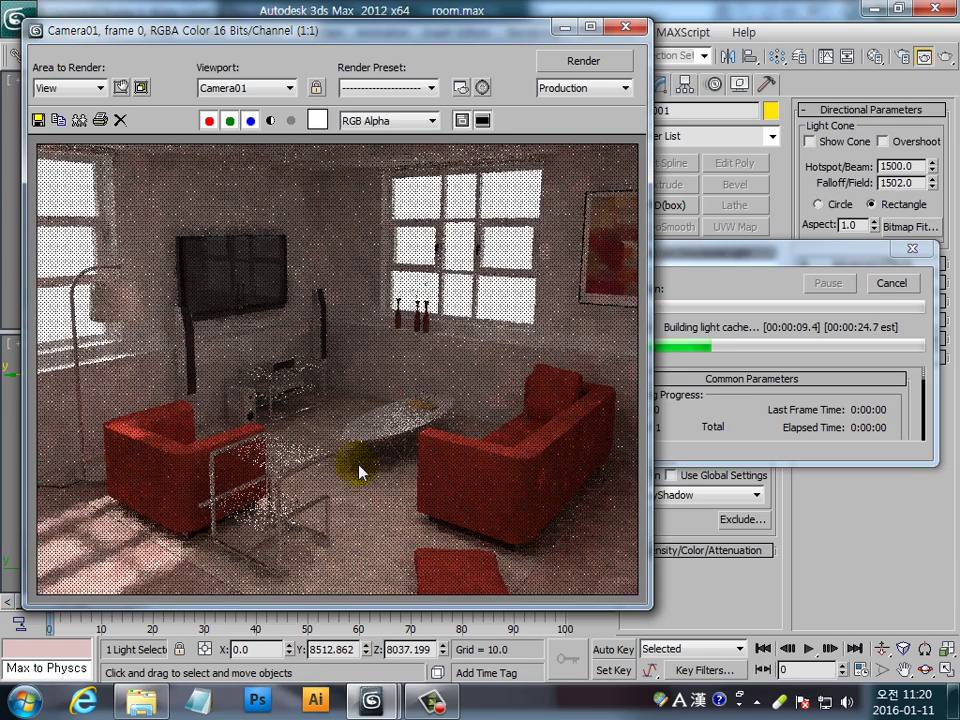
{"action": "left_click", "coordinate": [892, 285]}
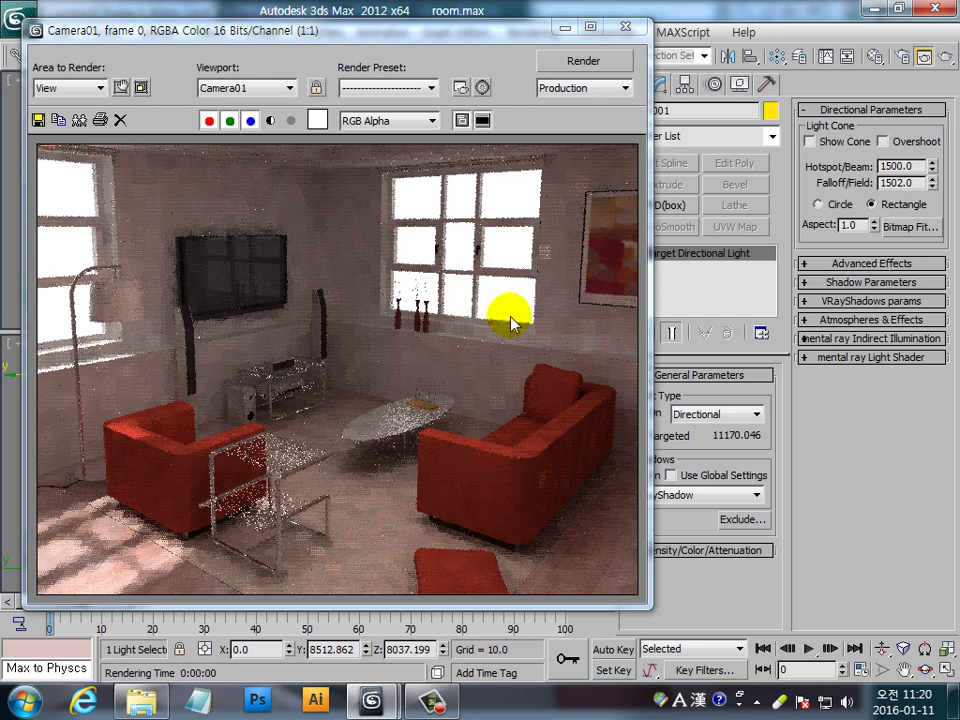
Close the render preview and frame the room in the Front viewport.
{"action": "left_click", "coordinate": [632, 26]}
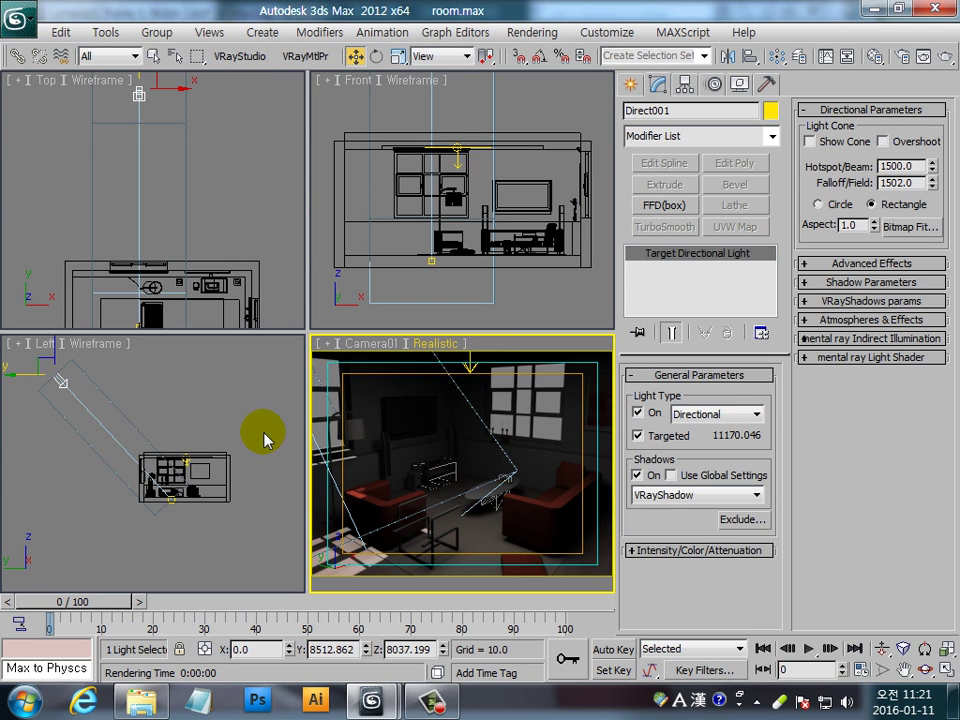
{"action": "left_click", "coordinate": [553, 285]}
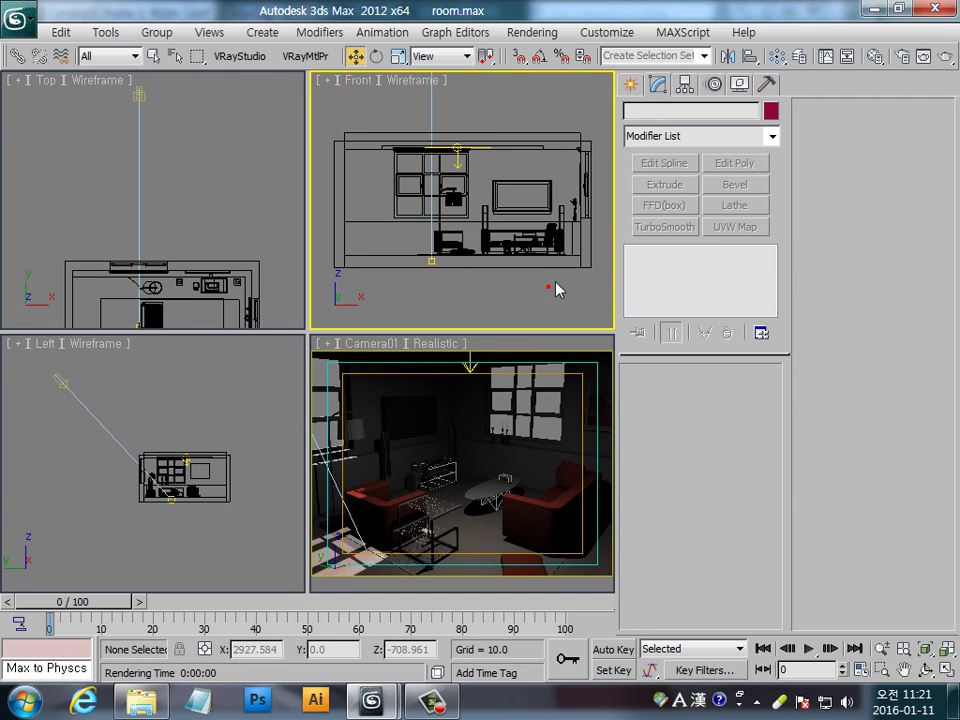
{"action": "middle_click_drag", "start_coordinate": [553, 178], "coordinate": [481, 220]}
{"action": "scroll", "coordinate": [481, 220], "scroll_direction": "up", "scroll_amount": 2}
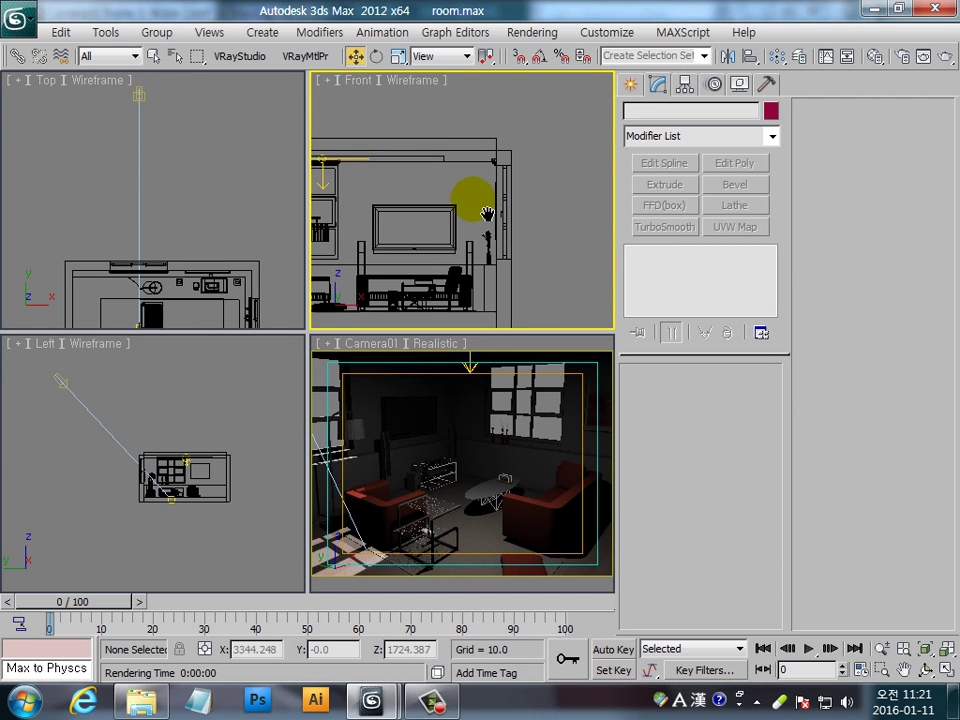
Create photometric Target Light TPhotometricLight001 from the ceiling down toward its target in Front view.
{"action": "left_click", "coordinate": [630, 83]}
{"action": "left_click", "coordinate": [700, 141]}
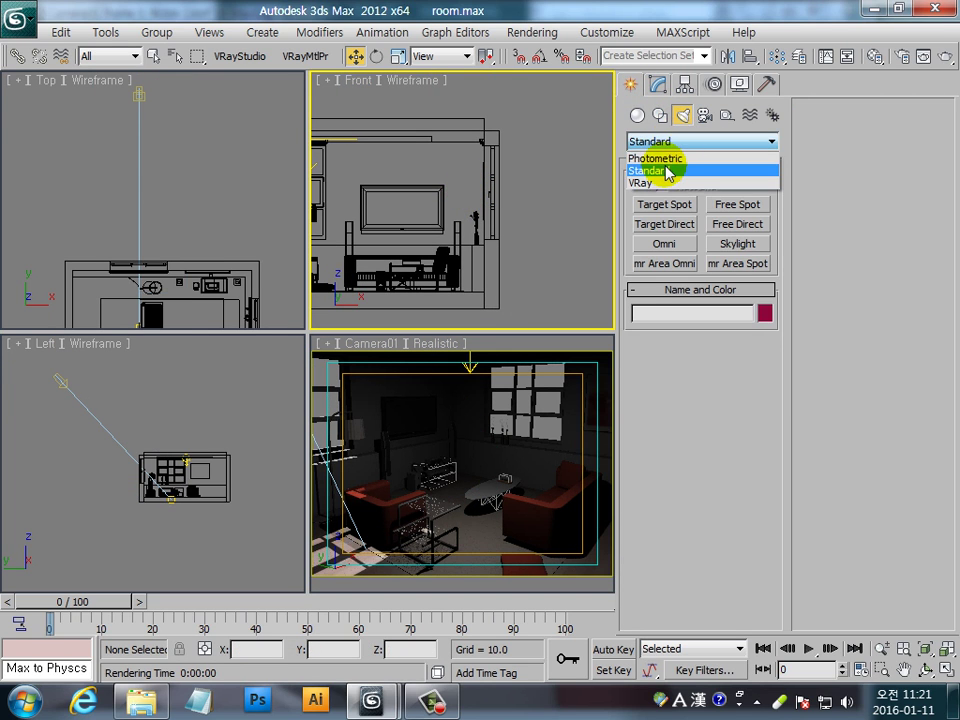
{"action": "left_click", "coordinate": [660, 156]}
{"action": "left_click", "coordinate": [660, 205]}
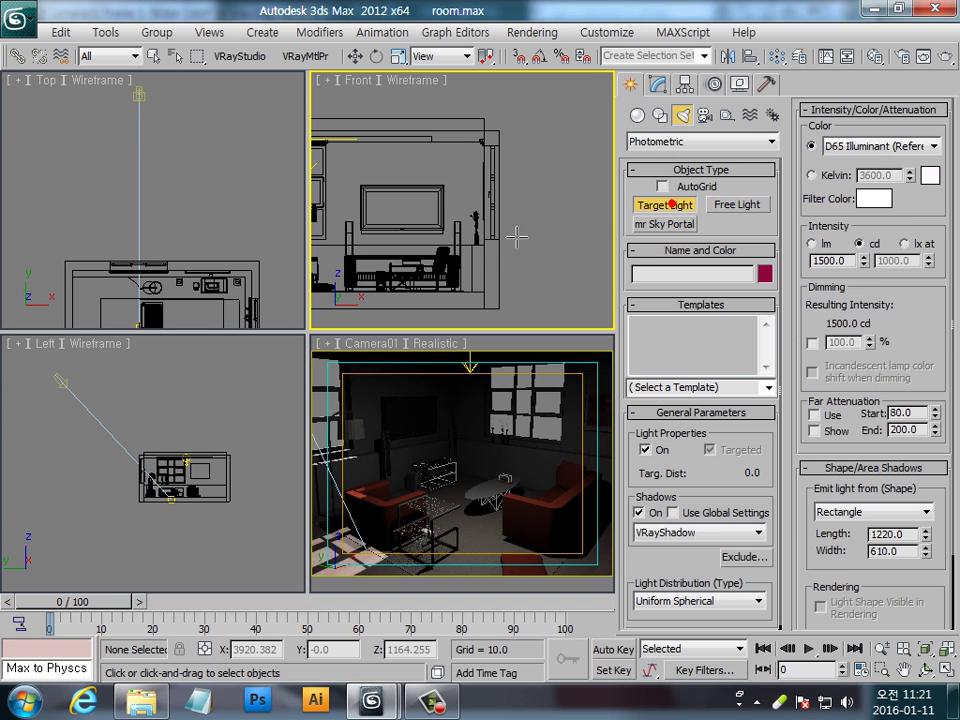
{"action": "left_click_drag", "start_coordinate": [460, 142], "coordinate": [501, 207]}
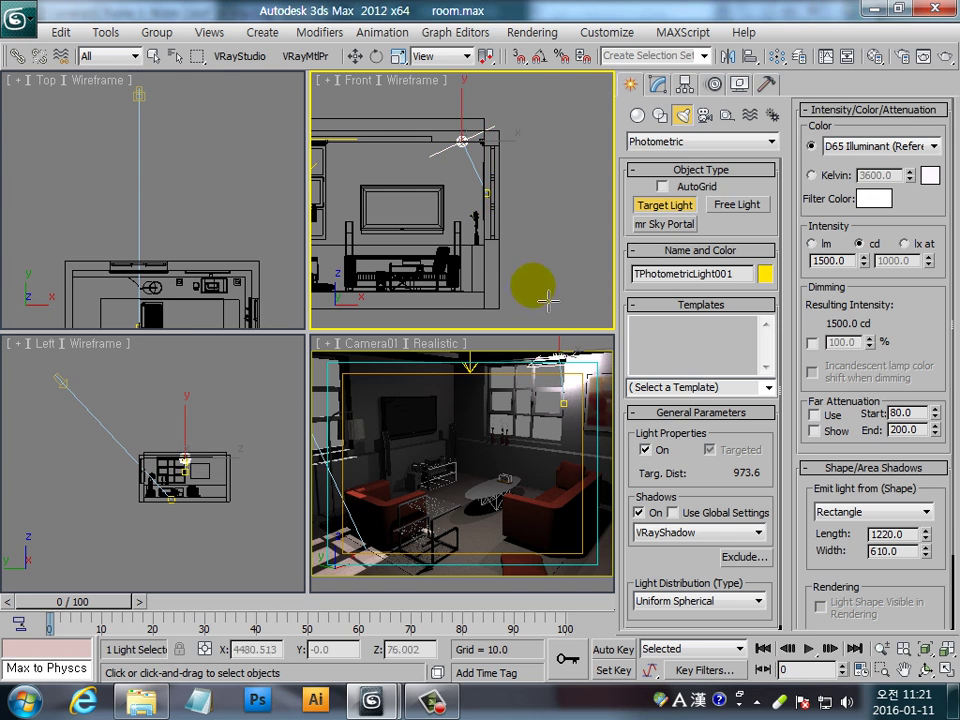
Turn off the light's shadows and give it a Photometric Web distribution from spot01.ies (682.069 cd).
{"action": "left_click", "coordinate": [638, 512]}
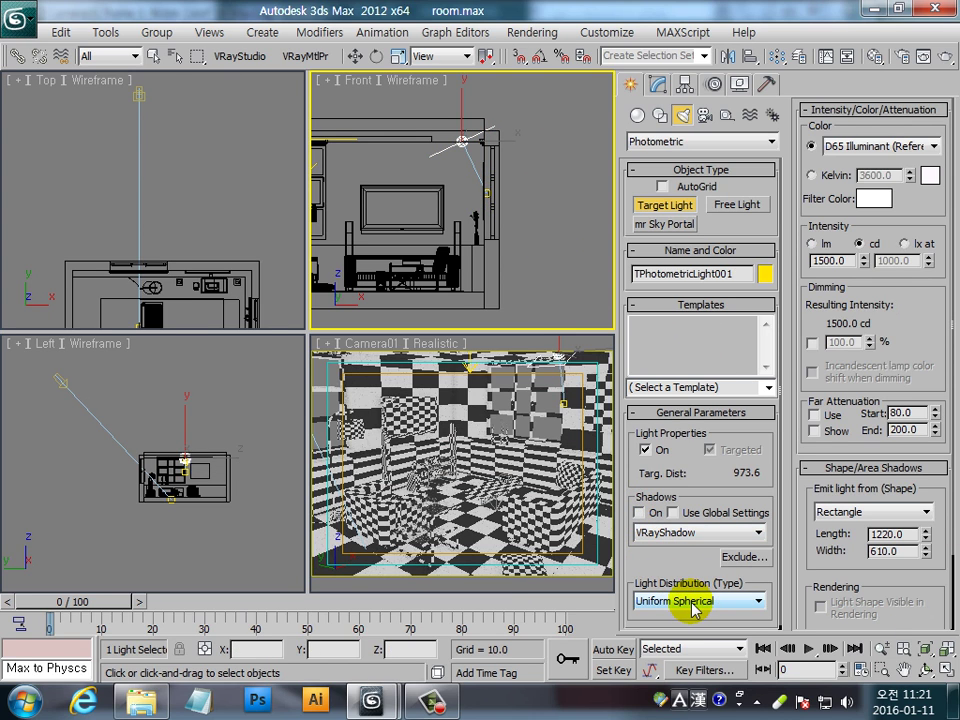
{"action": "left_click", "coordinate": [695, 604]}
{"action": "left_click", "coordinate": [690, 617]}
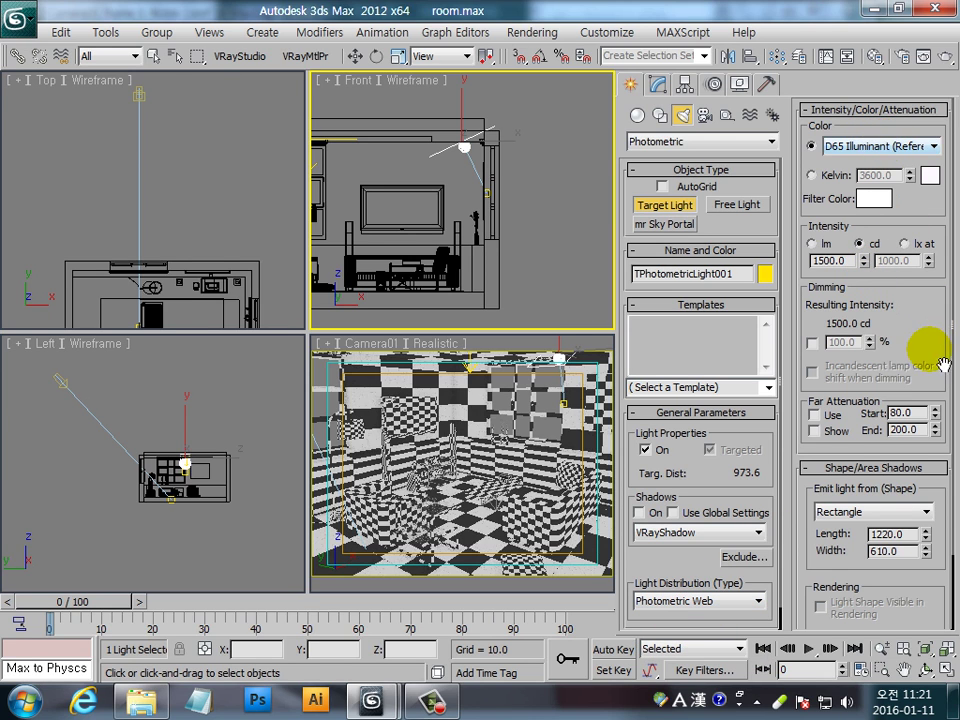
{"action": "scroll", "coordinate": [740, 584], "scroll_direction": "down", "scroll_amount": 1}
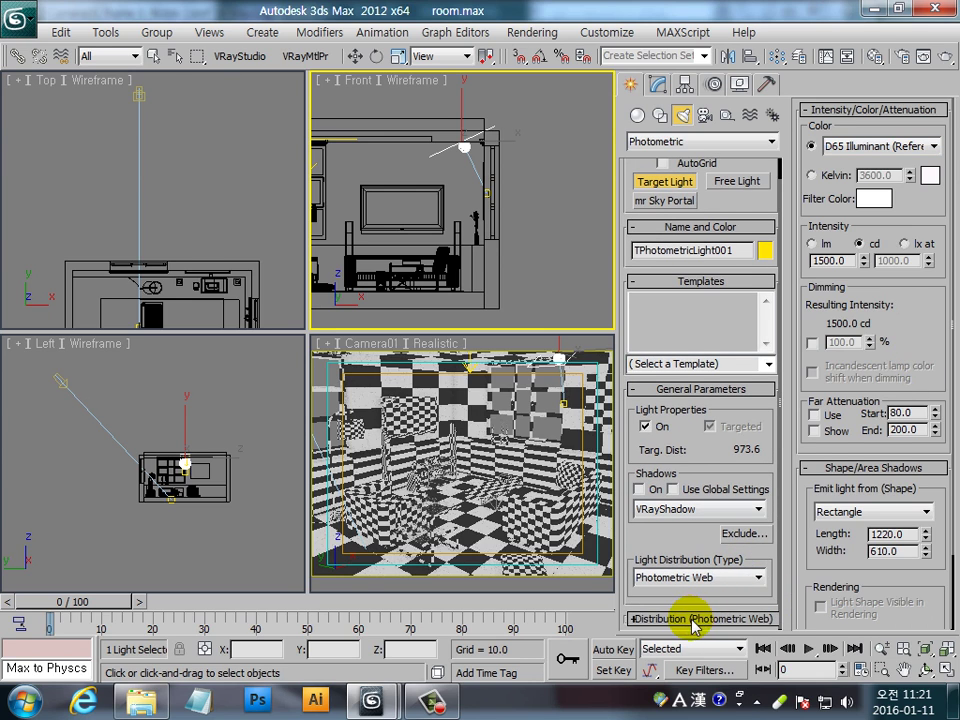
{"action": "left_click_drag", "start_coordinate": [700, 618], "coordinate": [870, 108]}
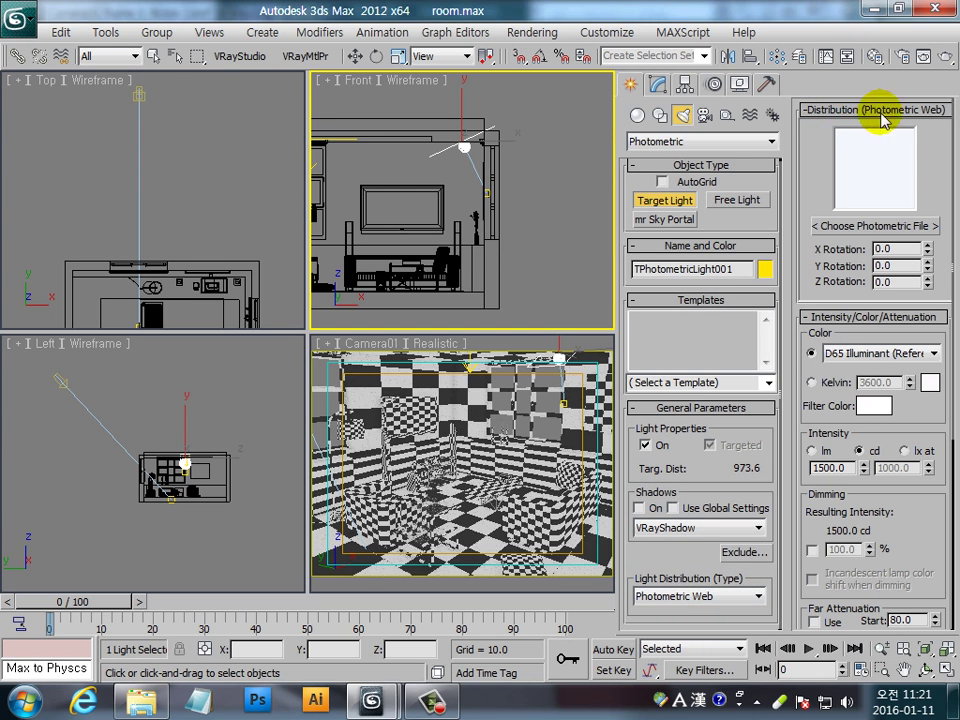
{"action": "left_click", "coordinate": [876, 226]}
{"action": "left_click", "coordinate": [50, 126]}
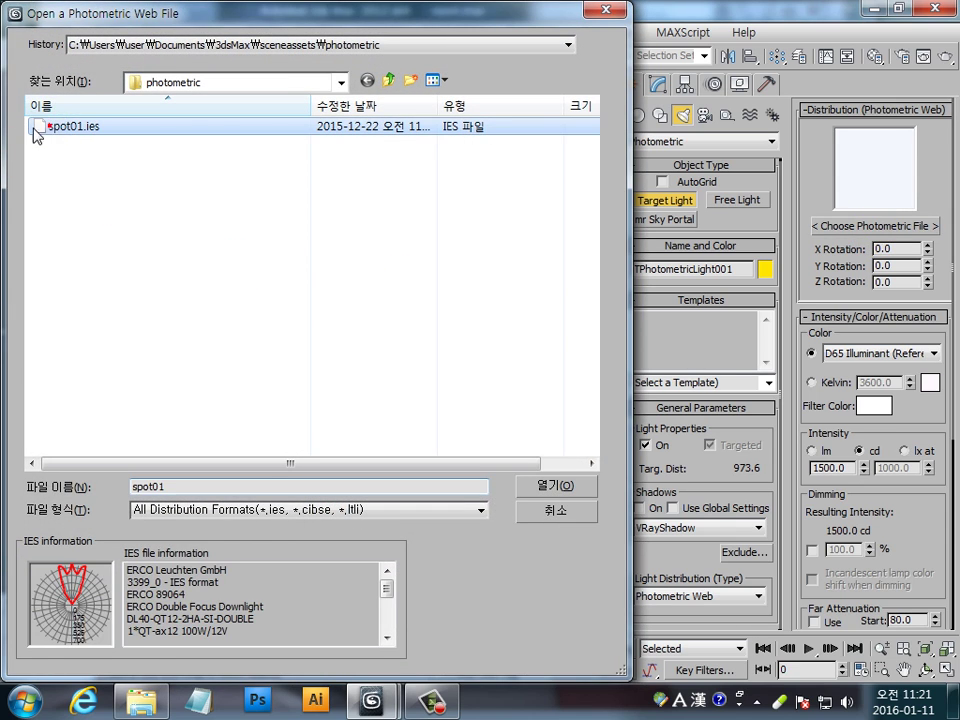
{"action": "double_click", "coordinate": [50, 126]}
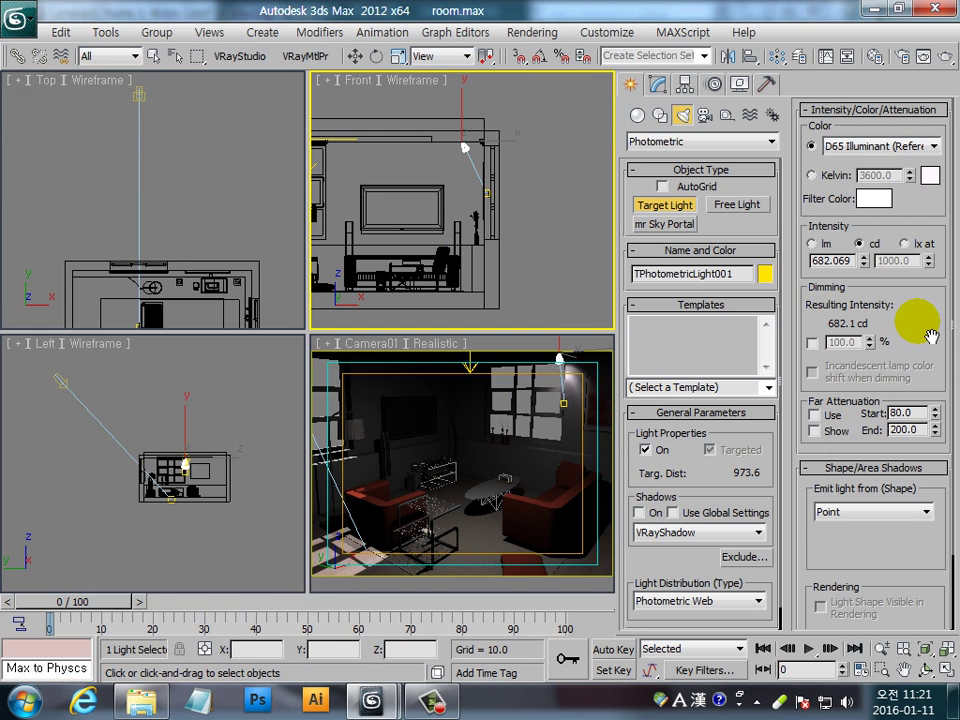
Frame the spotlight closely in the Top viewport with Select and Move active.
{"action": "left_click", "coordinate": [152, 168]}
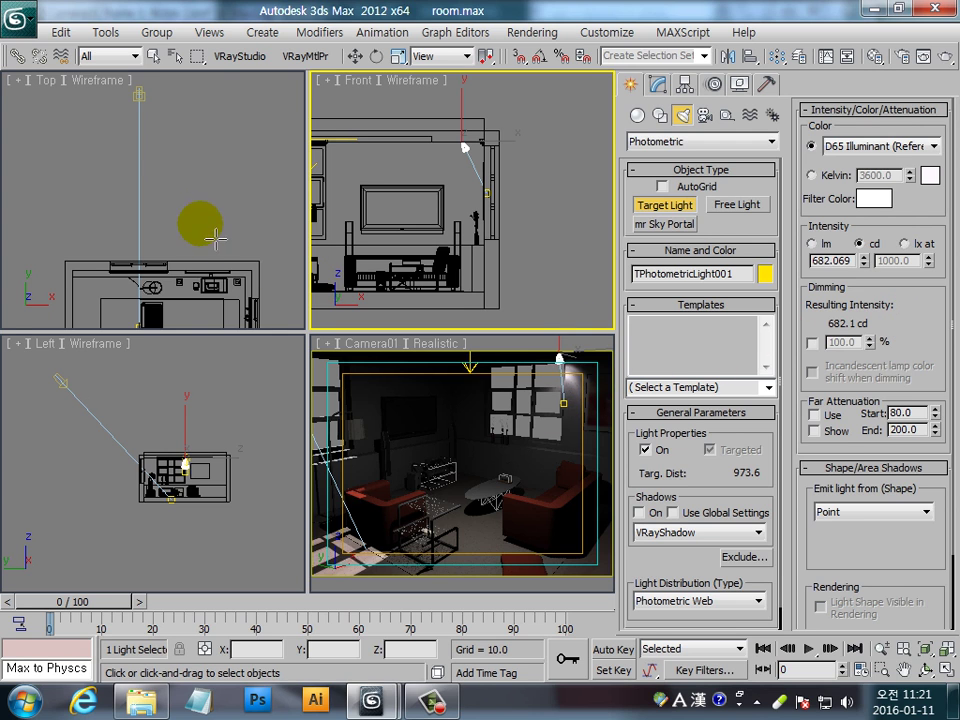
{"action": "middle_click_drag", "start_coordinate": [236, 341], "coordinate": [193, 128]}
{"action": "scroll", "coordinate": [214, 225], "scroll_direction": "up", "scroll_amount": 3}
{"action": "scroll", "coordinate": [182, 188], "scroll_direction": "up", "scroll_amount": 2}
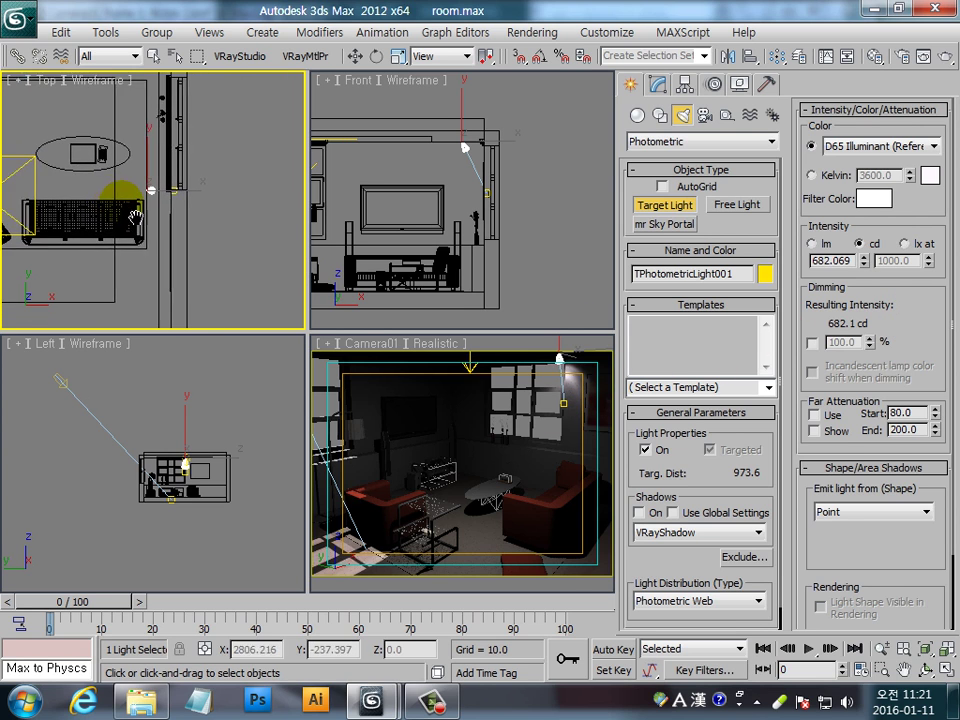
{"action": "scroll", "coordinate": [220, 253], "scroll_direction": "up", "scroll_amount": 3}
{"action": "scroll", "coordinate": [220, 253], "scroll_direction": "down", "scroll_amount": 1}
{"action": "left_click", "coordinate": [355, 56]}
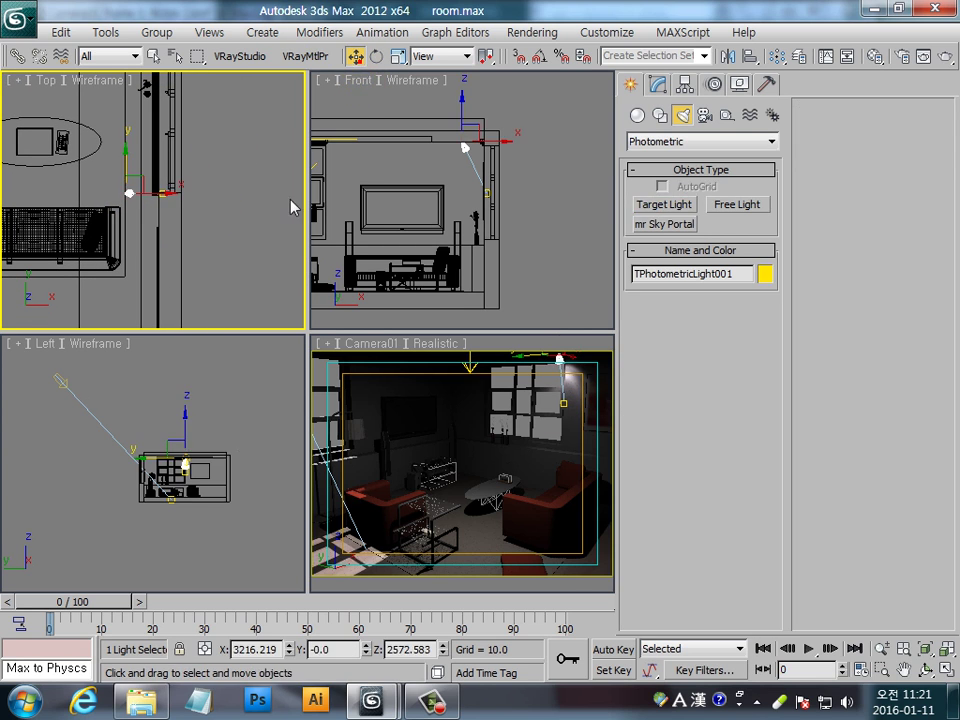
{"action": "scroll", "coordinate": [200, 240], "scroll_direction": "up", "scroll_amount": 2}
{"action": "middle_click_drag", "start_coordinate": [171, 214], "coordinate": [104, 191]}
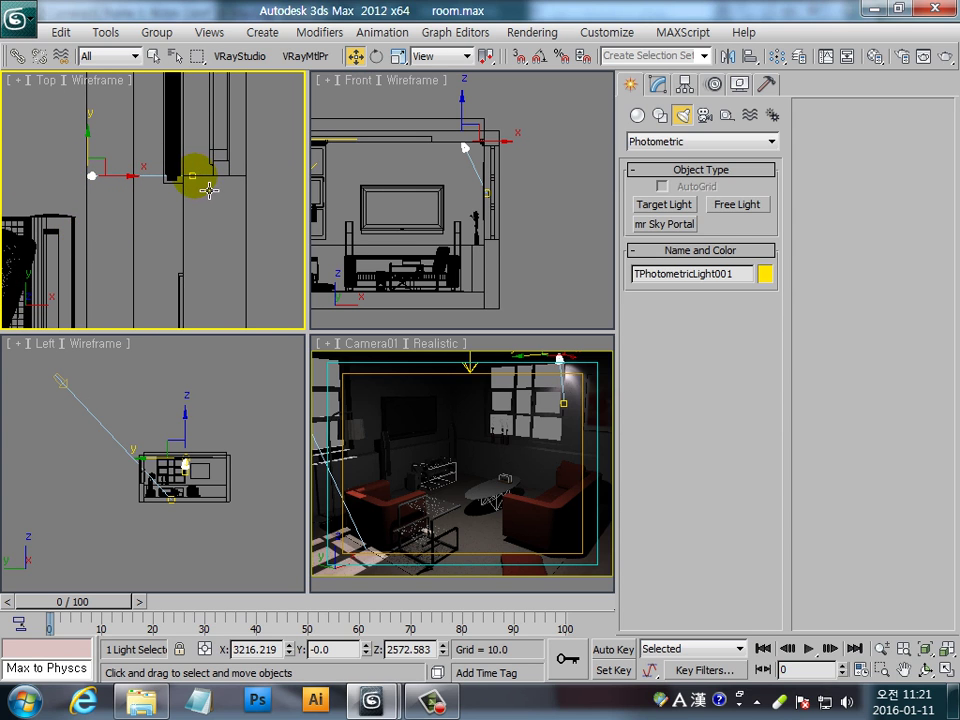
Move TPhotometricLight001 about 793 units along Y to beside the sofa's right end.
{"action": "left_click", "coordinate": [151, 194]}
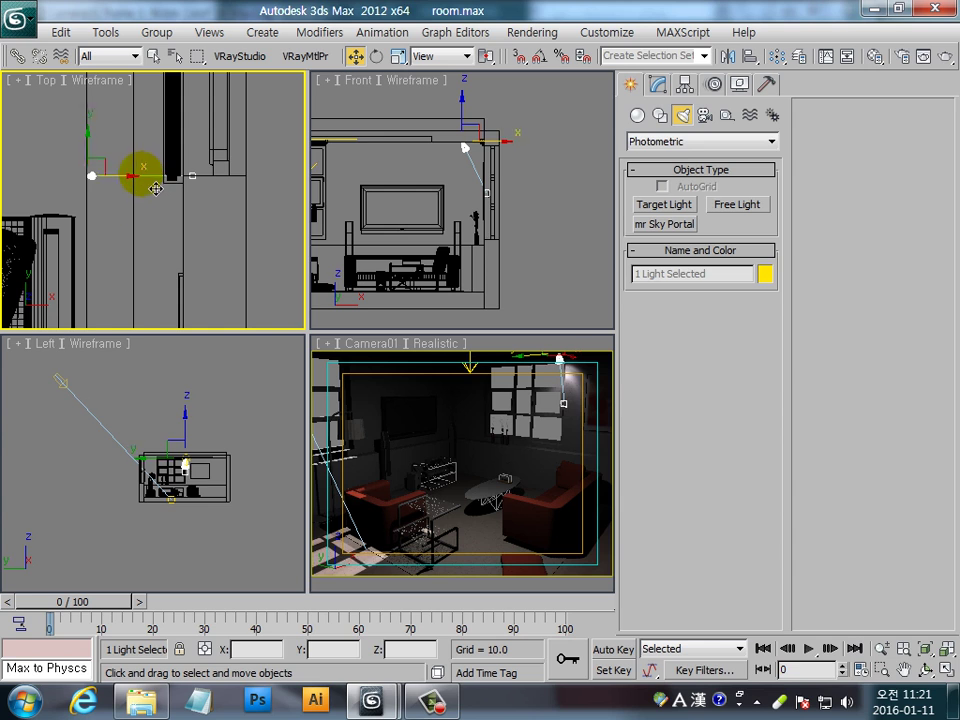
{"action": "scroll", "coordinate": [156, 188], "scroll_direction": "down", "scroll_amount": 3}
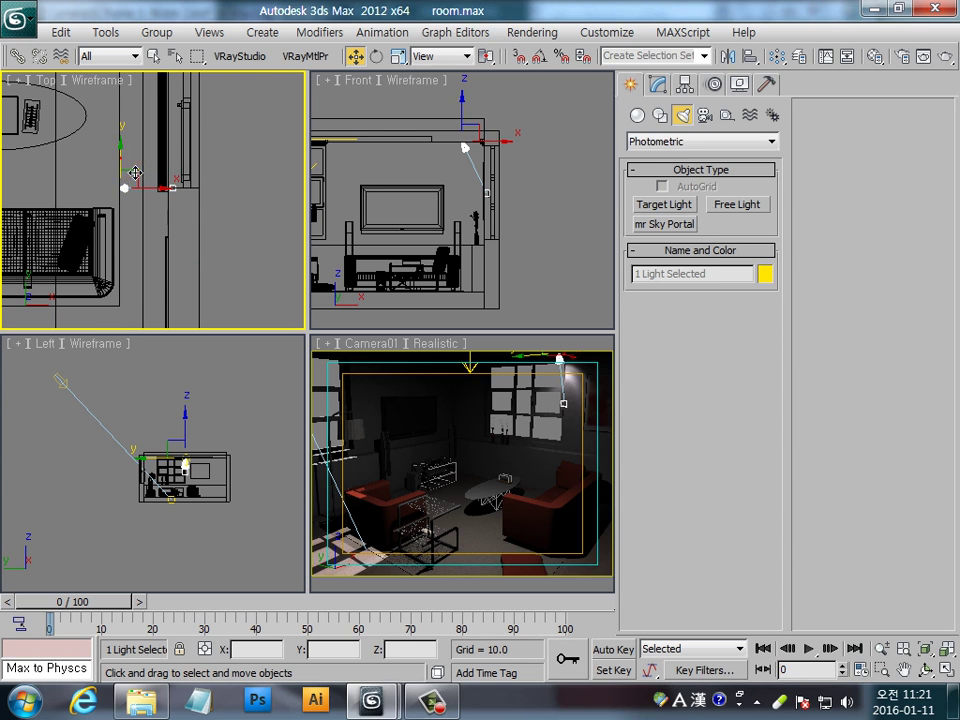
{"action": "left_click_drag", "start_coordinate": [133, 171], "coordinate": [129, 272]}
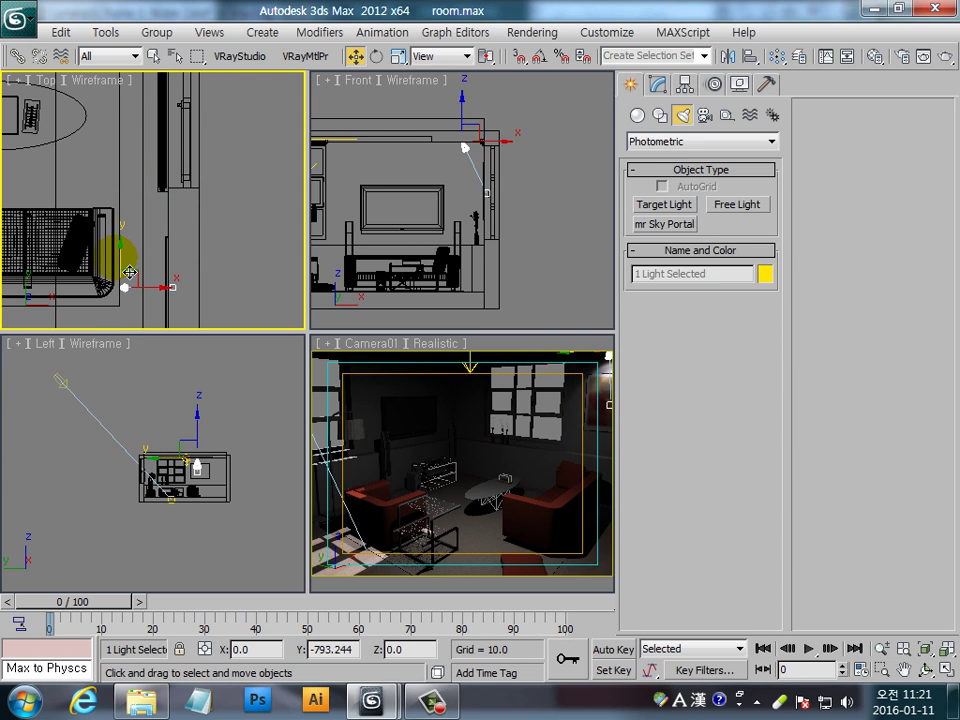
{"action": "scroll", "coordinate": [272, 290], "scroll_direction": "down", "scroll_amount": 1}
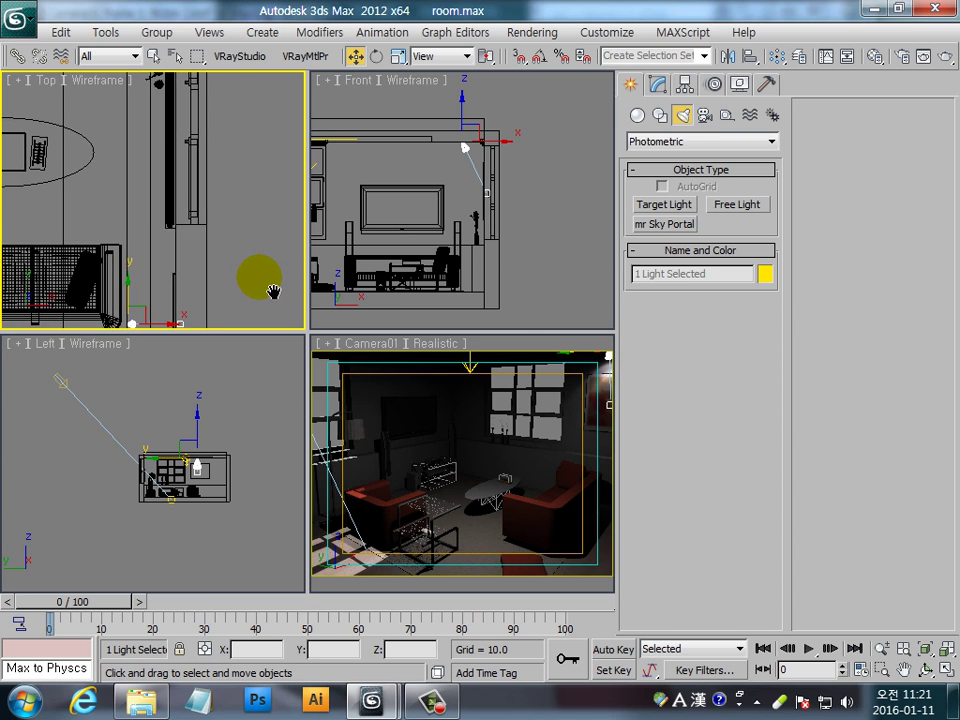
{"action": "scroll", "coordinate": [240, 262], "scroll_direction": "down", "scroll_amount": 1}
{"action": "middle_click_drag", "start_coordinate": [228, 255], "coordinate": [250, 290]}
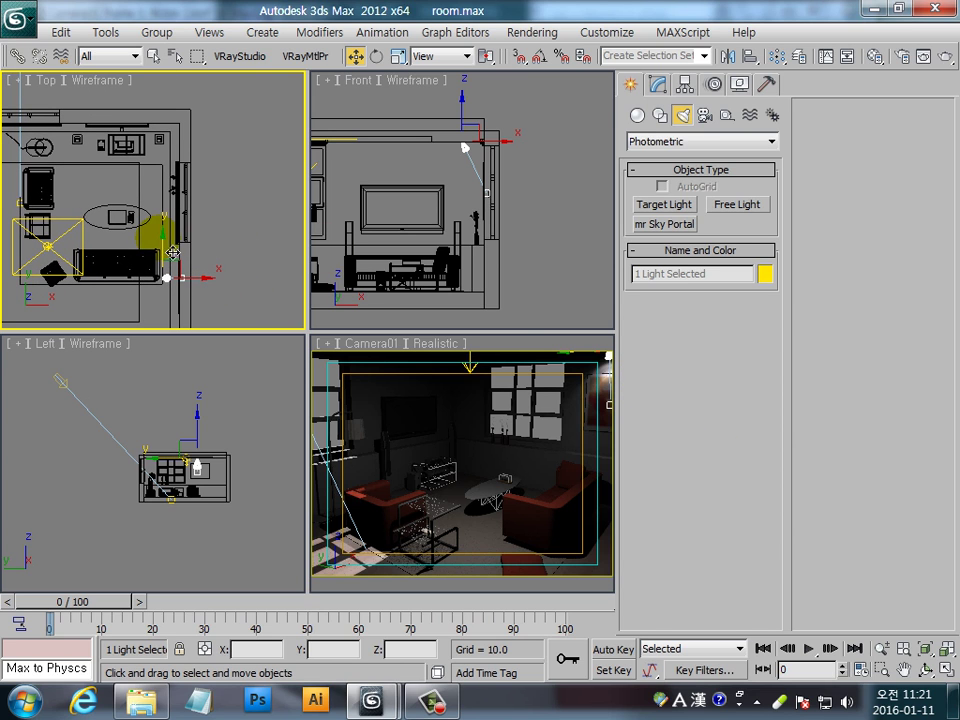
Shift-drag the spotlight about 2990 units along Y as an Instance named TPhotometricLight002.
{"action": "left_click_drag", "start_coordinate": [174, 256], "coordinate": [178, 123]}
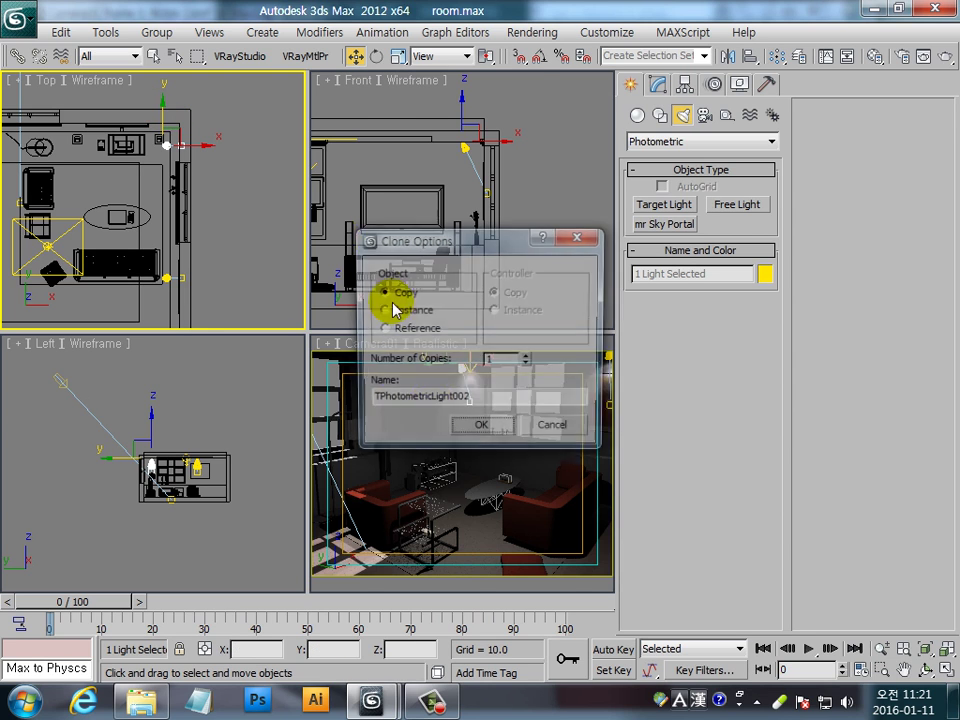
{"action": "left_click", "coordinate": [409, 311]}
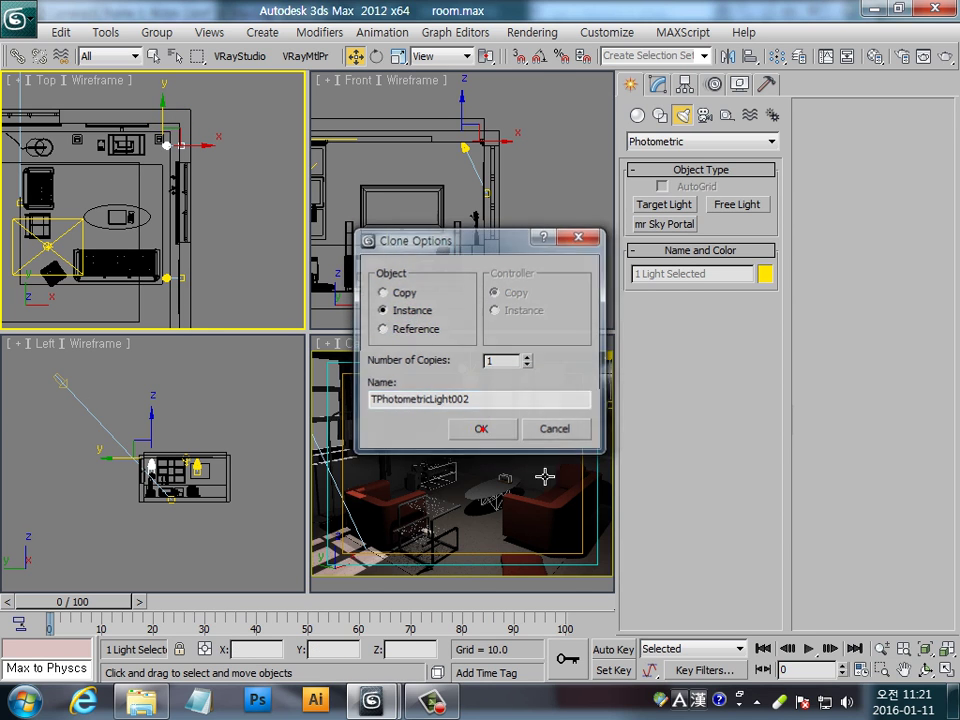